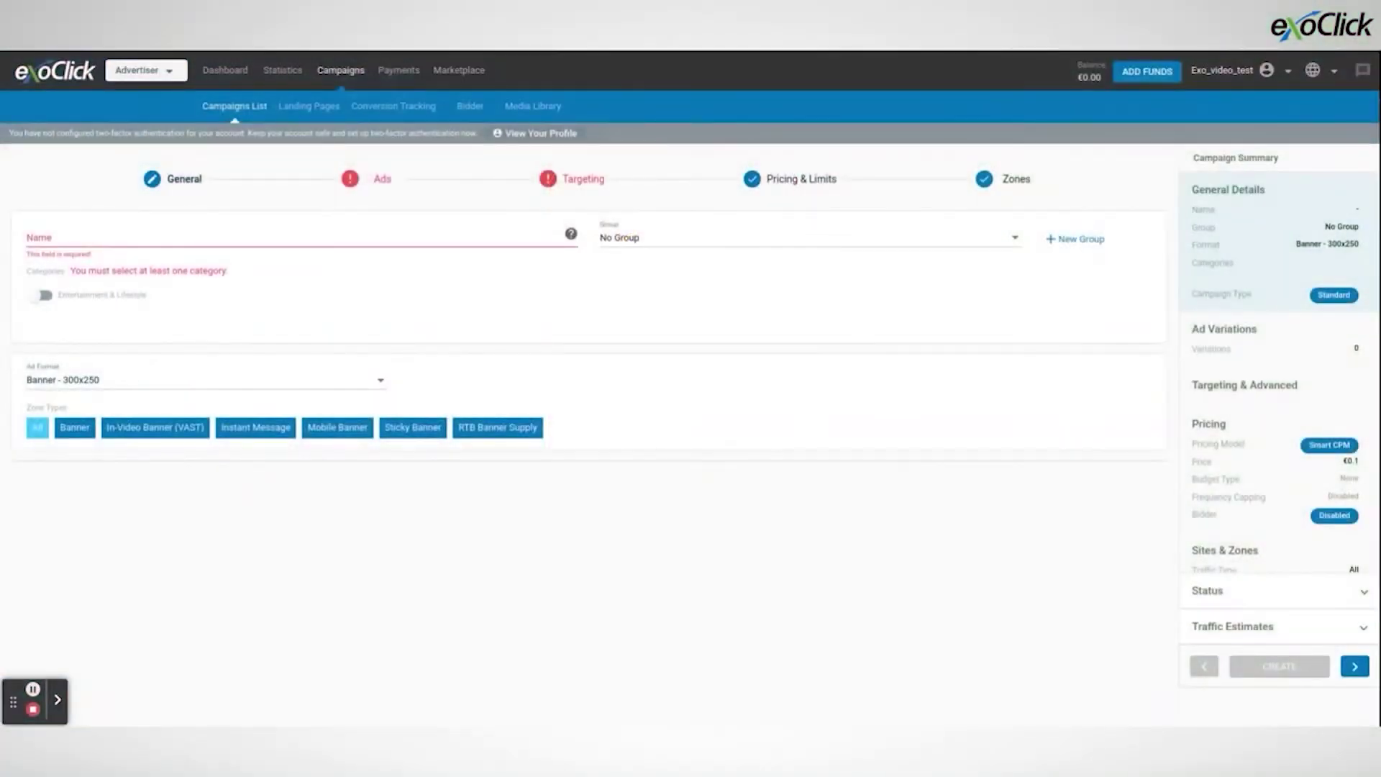
- Name the campaign "Mobile Banner Casino" and enable the Entertainment & Lifestyle category with all its subcategories
click(394, 236)
text(Mobile Banner)
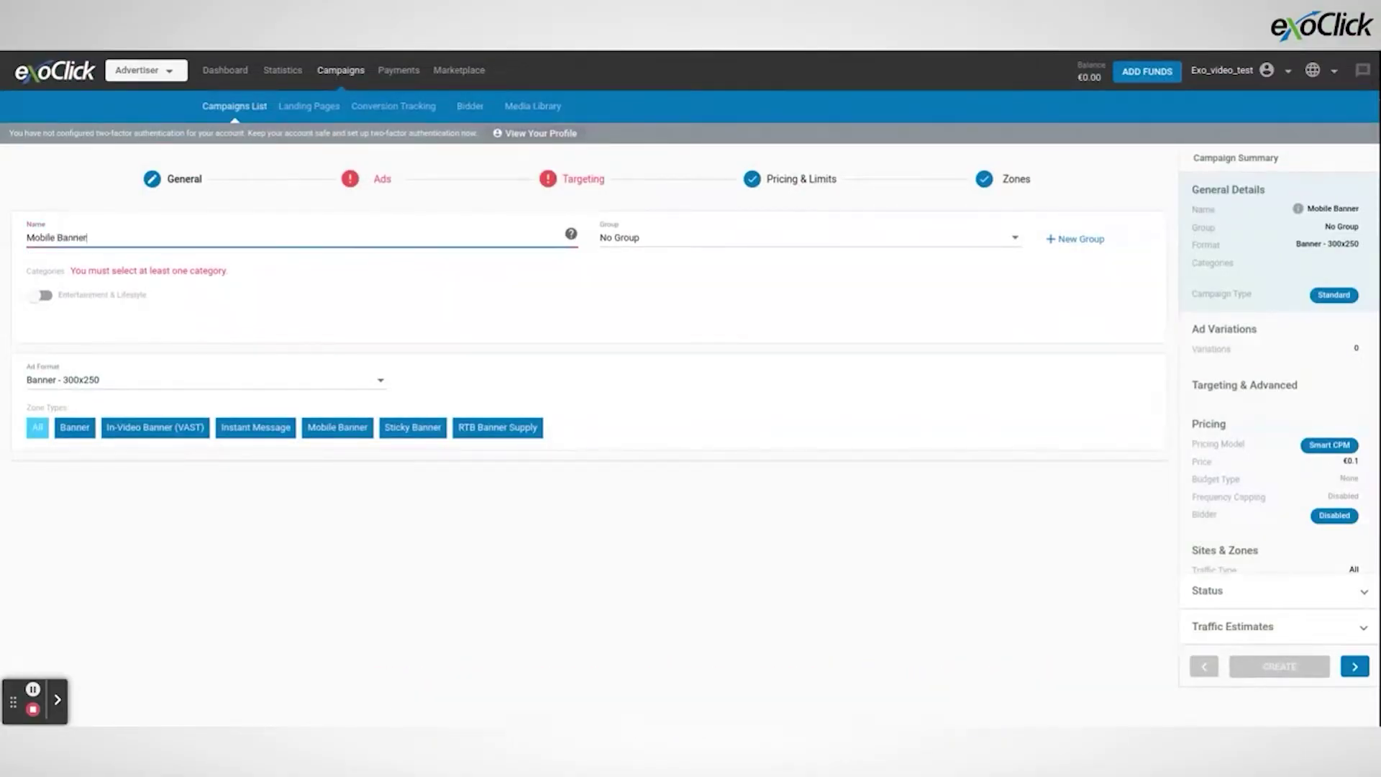
text( Casino)
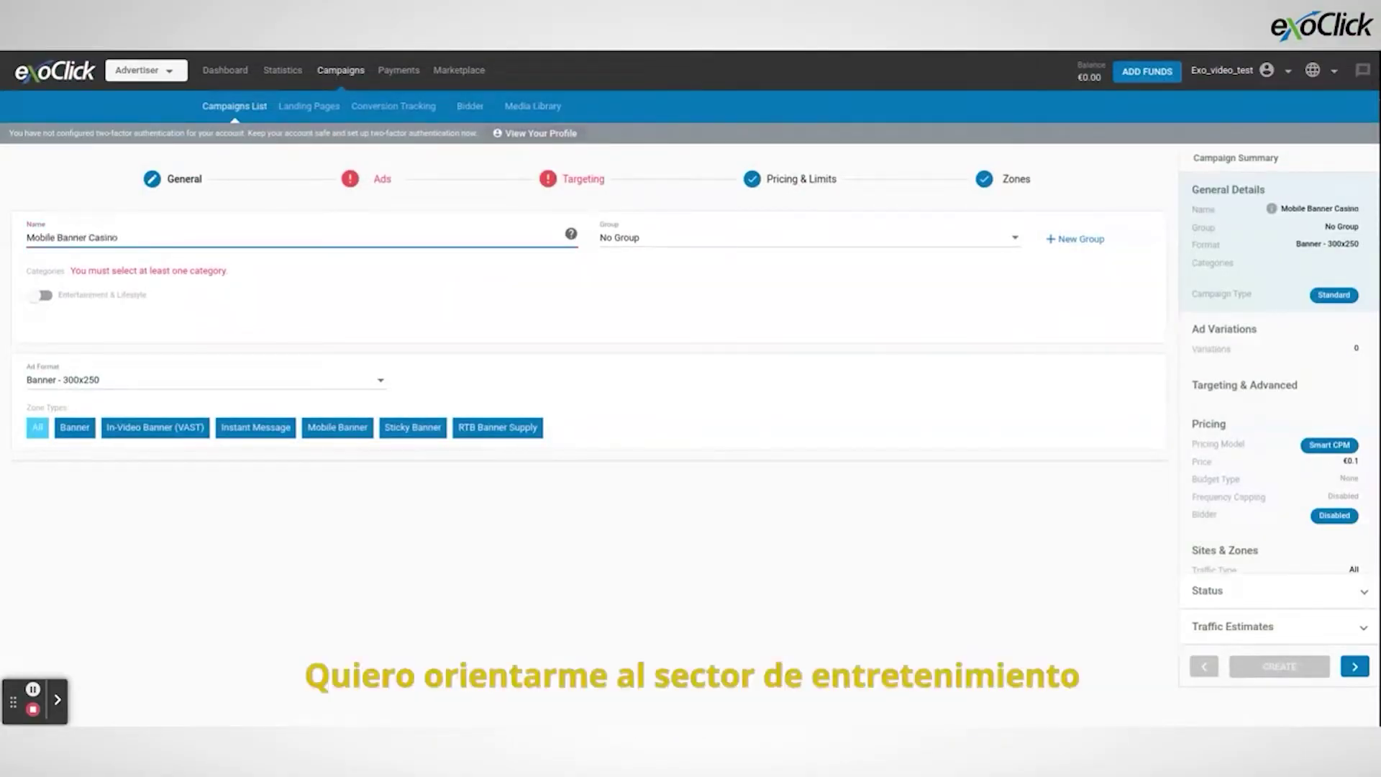
click(43, 295)
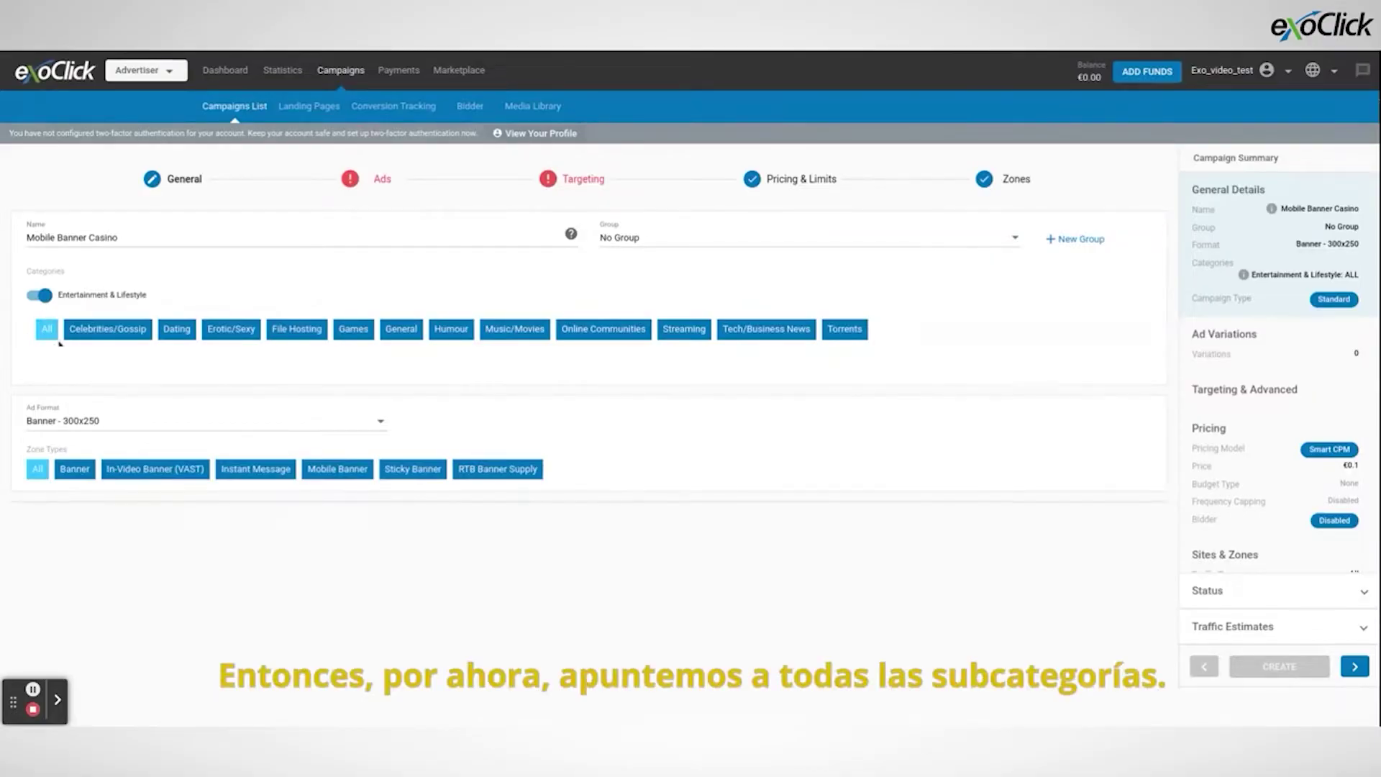
- Set the ad format to Banner - 300x250 and restrict the zone types to Mobile Banner only
click(70, 418)
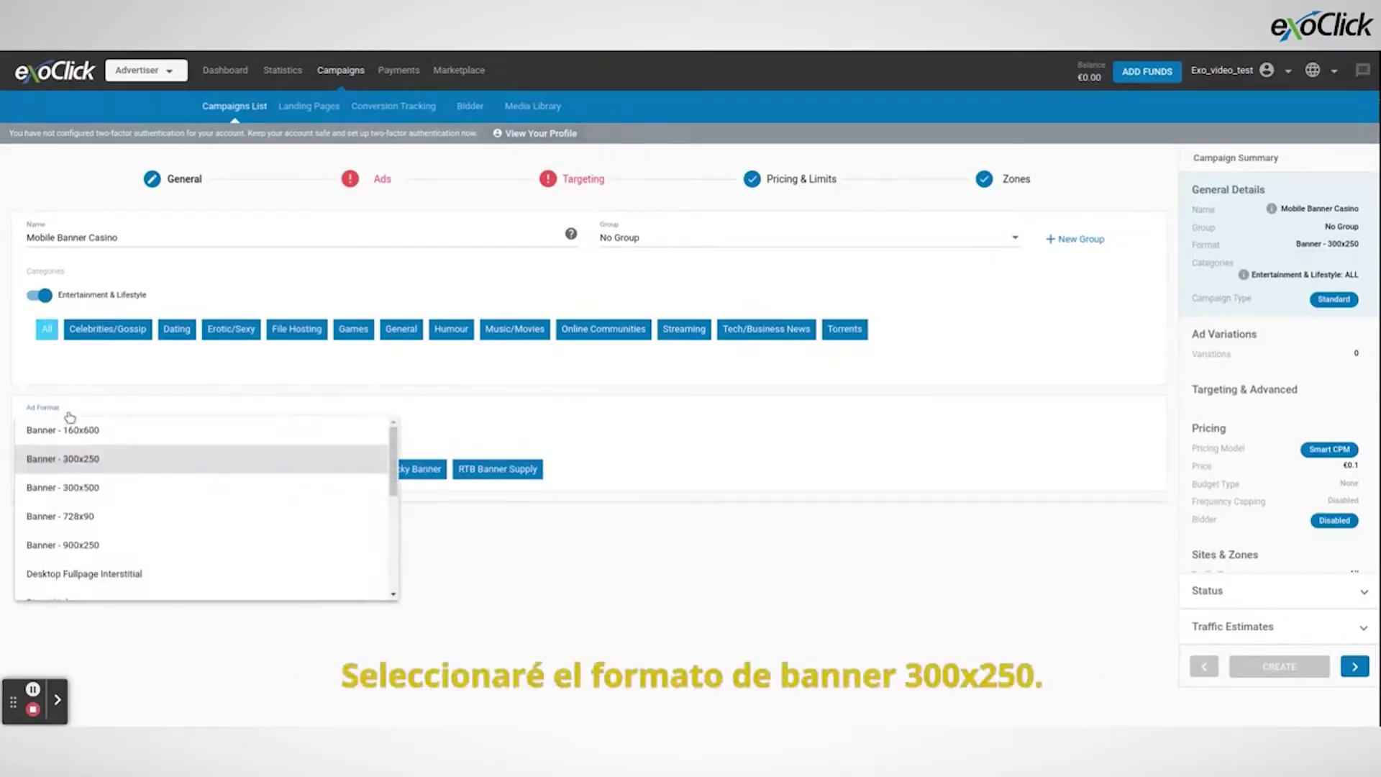
click(80, 467)
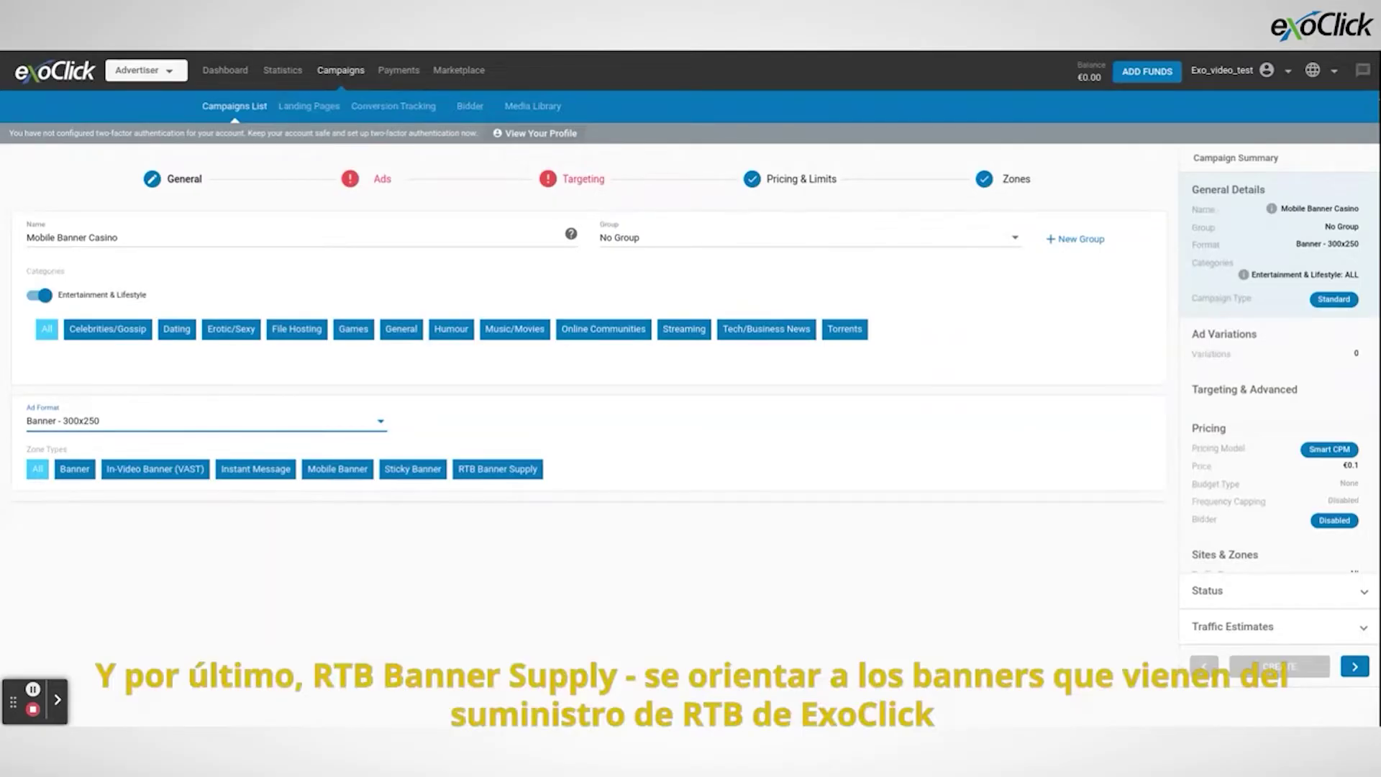
click(34, 474)
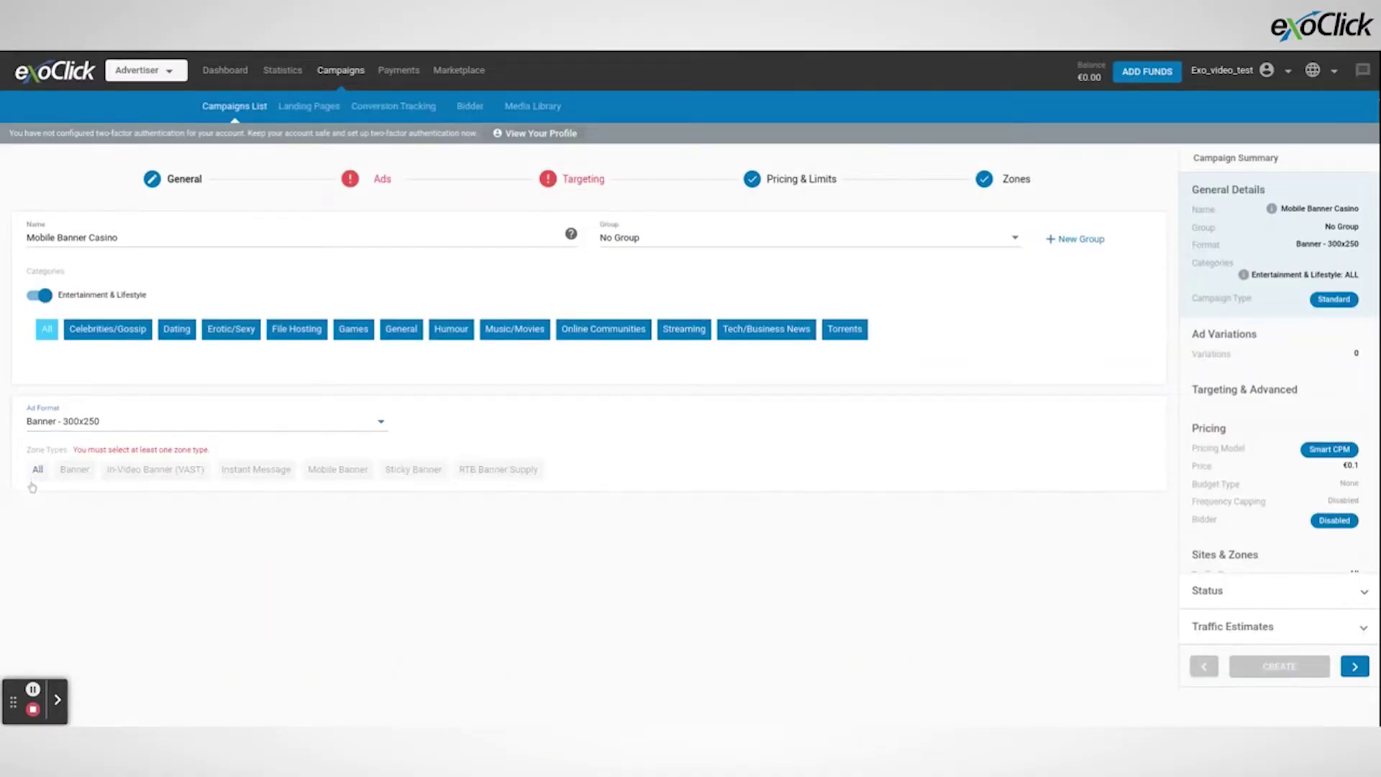
click(334, 477)
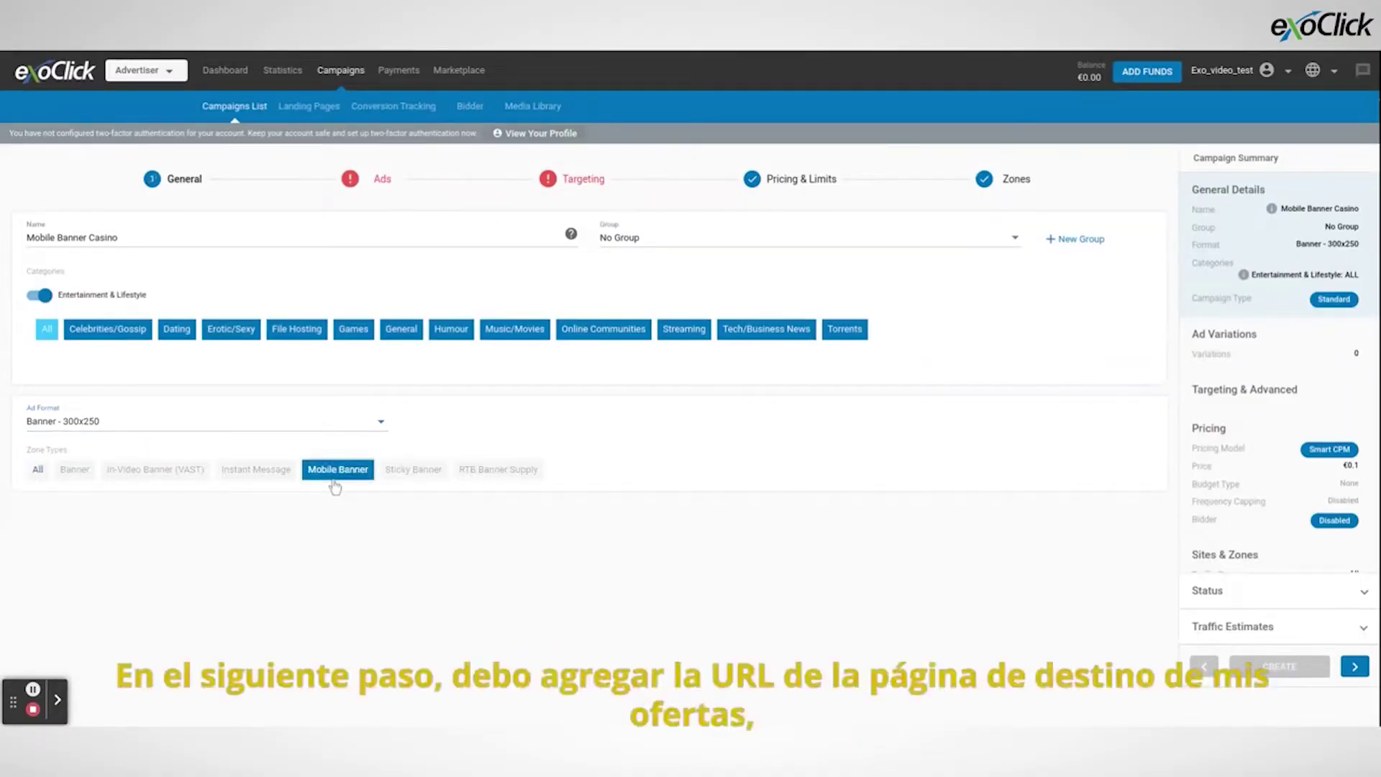
click(352, 179)
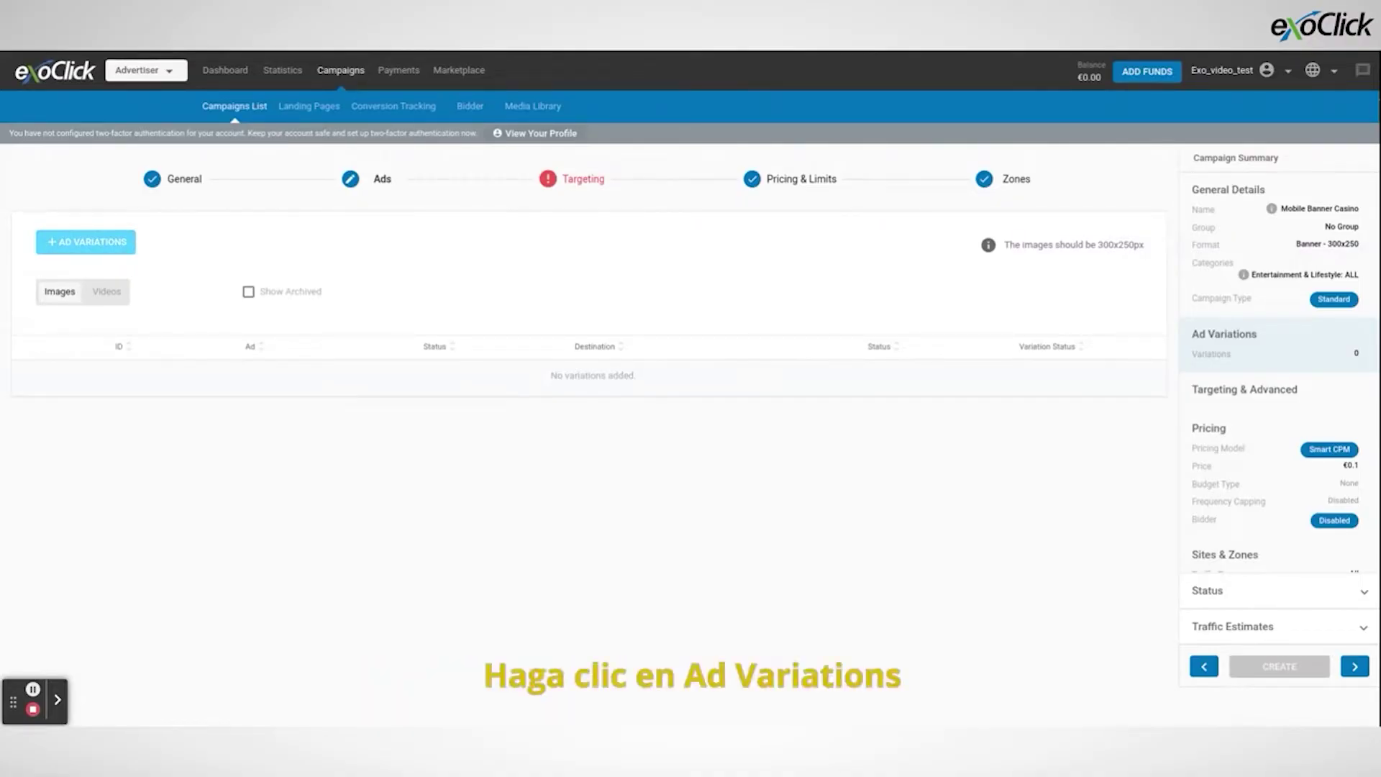
click(131, 246)
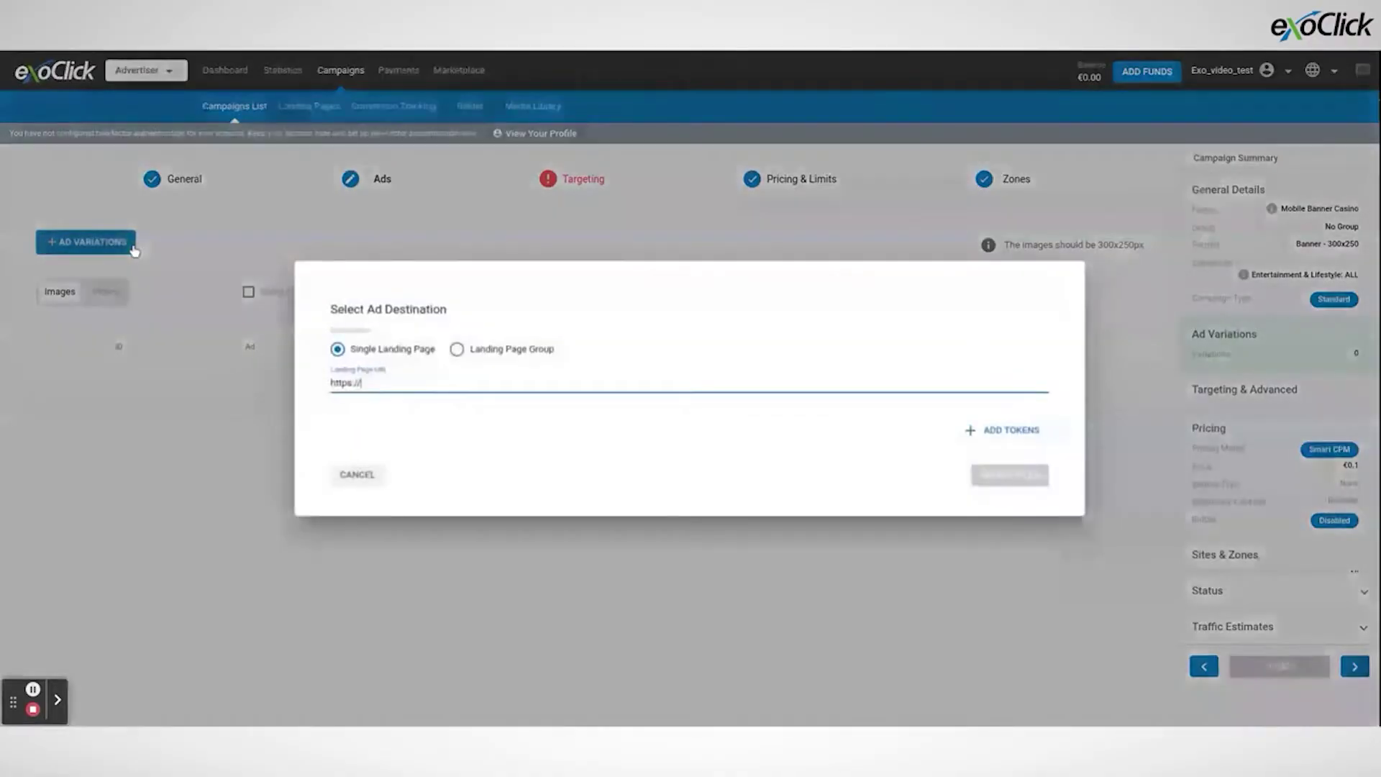
drag(365, 383, 331, 383)
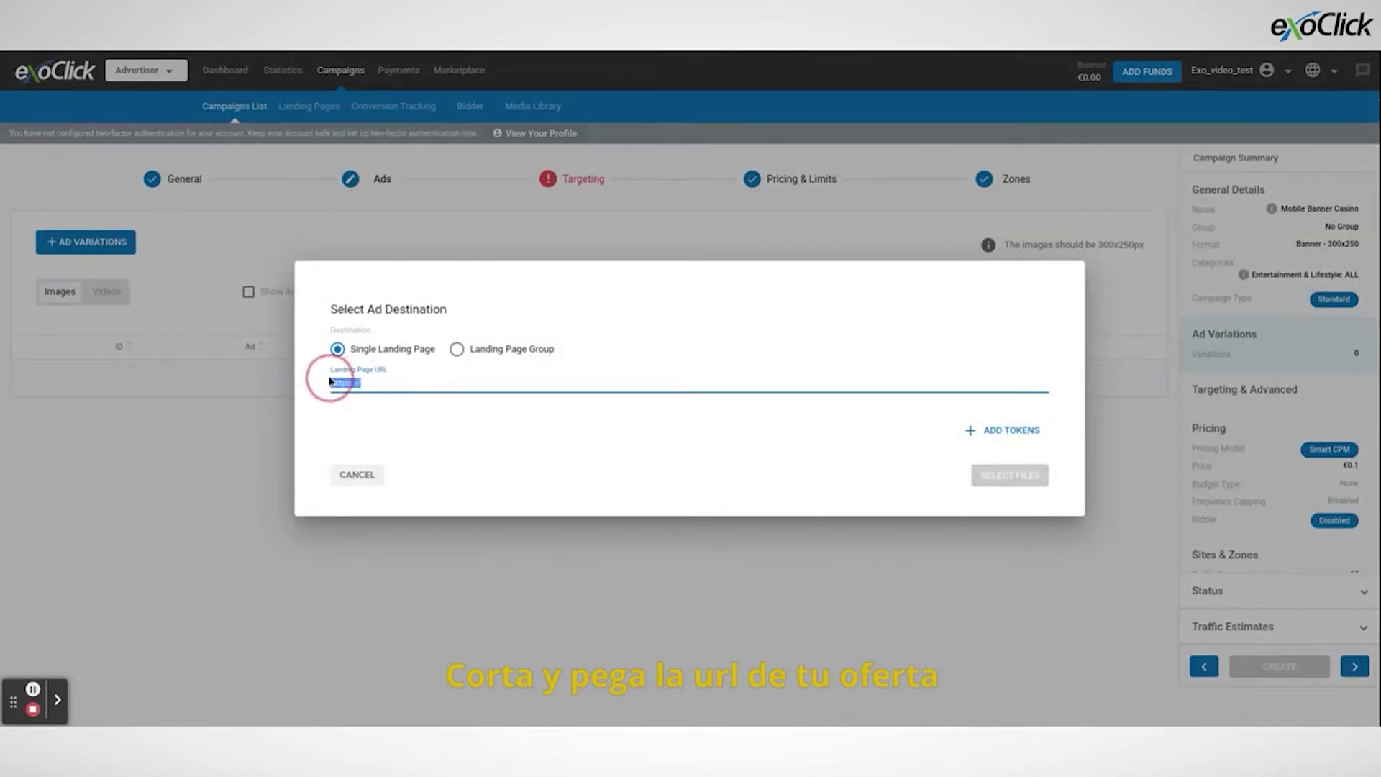
text(https://www.greatest-casino.com/?affsub1={conversions_tracking}&affsub2={src_hostname}&aff_sub3={category_id})
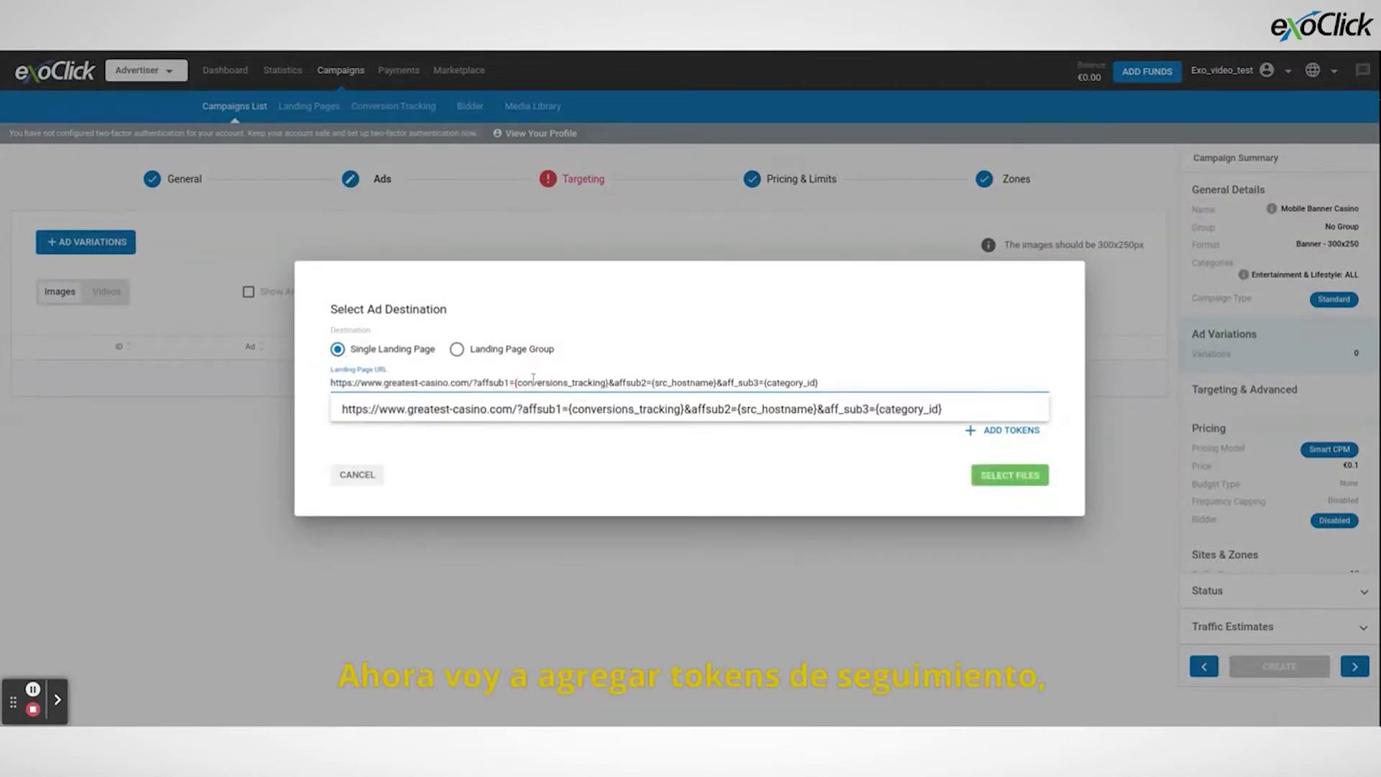
- Examine the tracking tokens in the landing page URL and the list of available tokens, including {conversions_tracking}
drag(517, 382, 717, 382)
click(601, 382)
click(717, 382)
drag(765, 382, 819, 383)
click(819, 383)
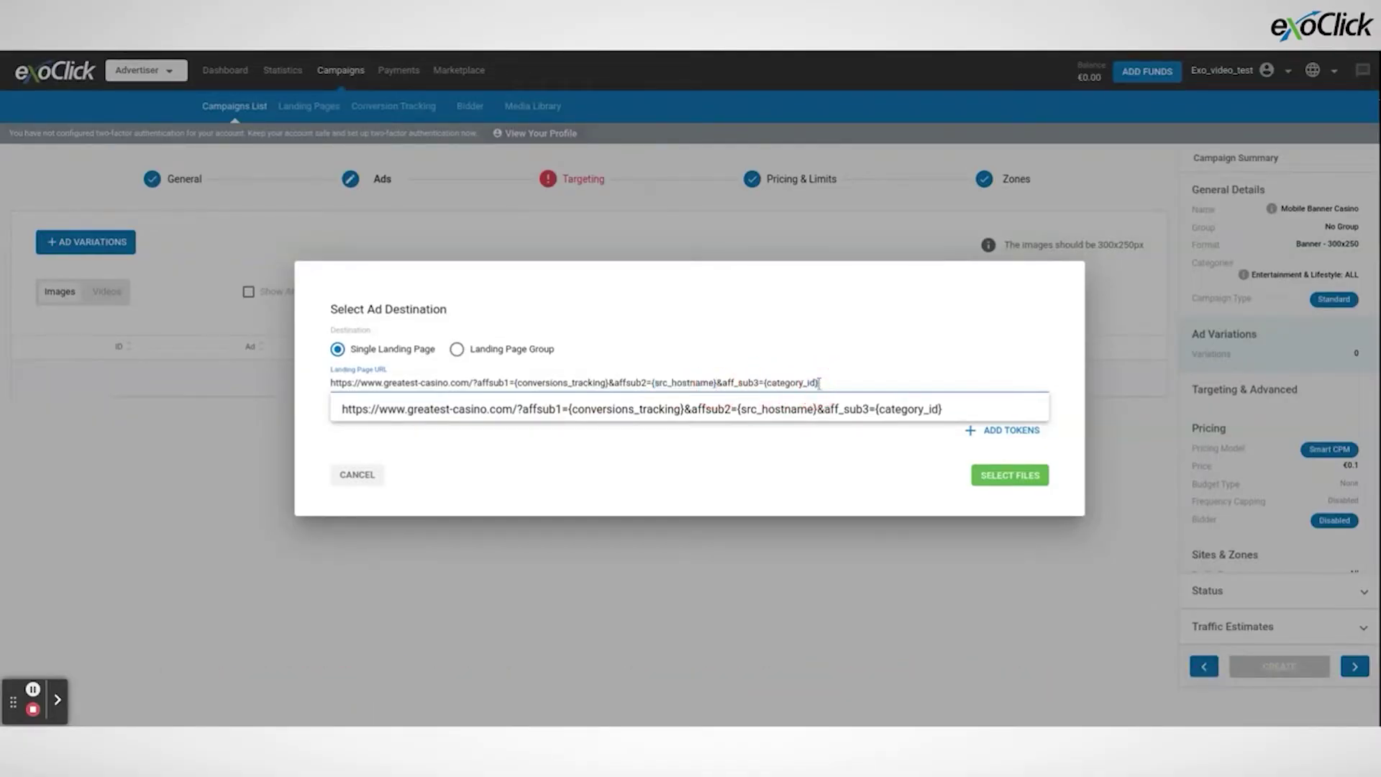
click(787, 438)
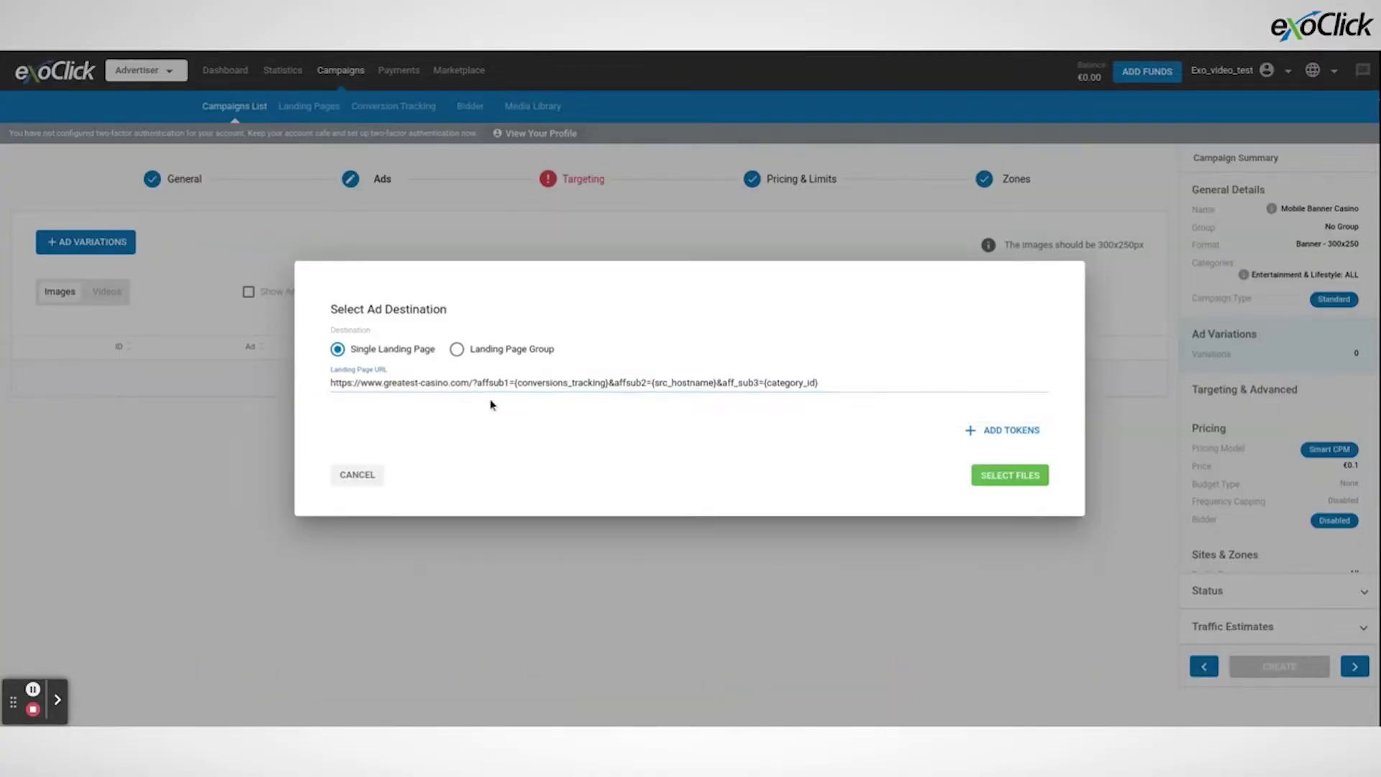
click(477, 382)
double_click(477, 382)
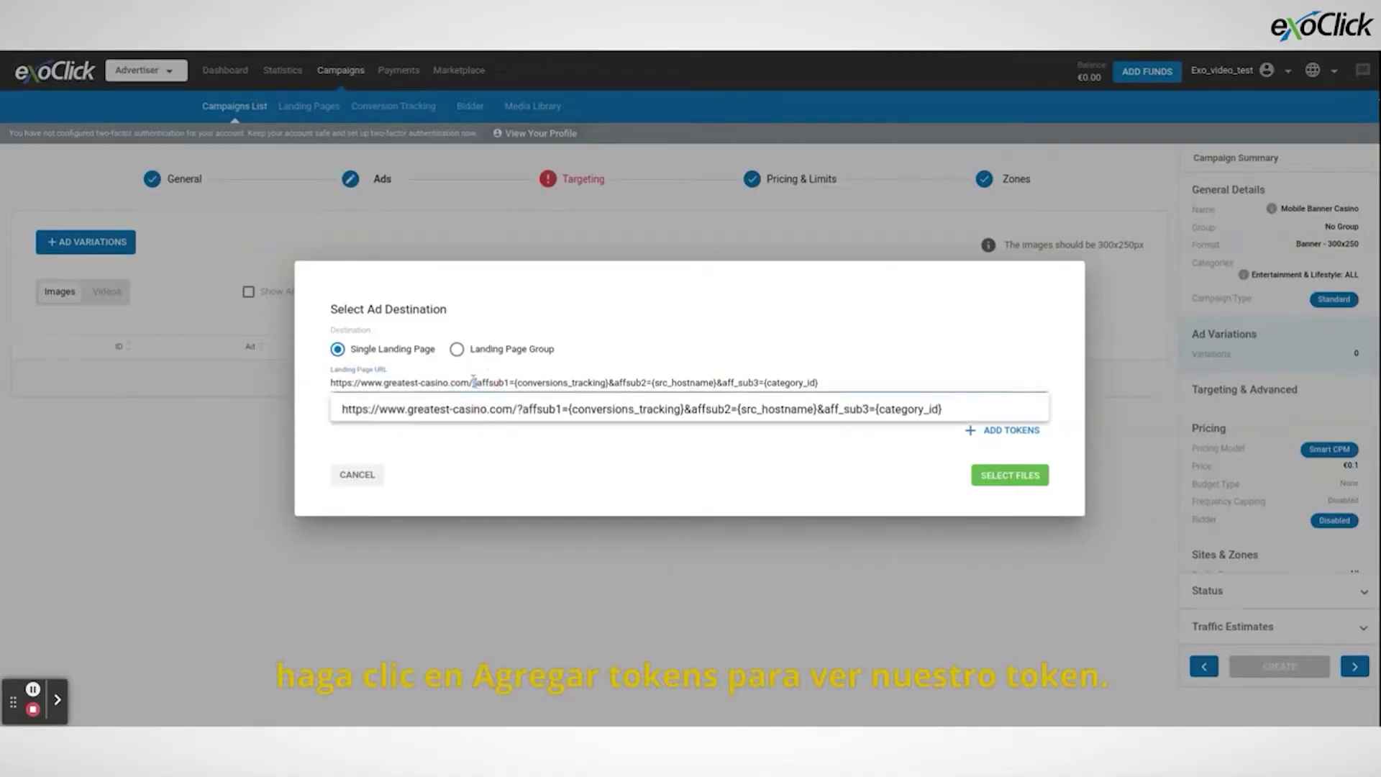
click(530, 440)
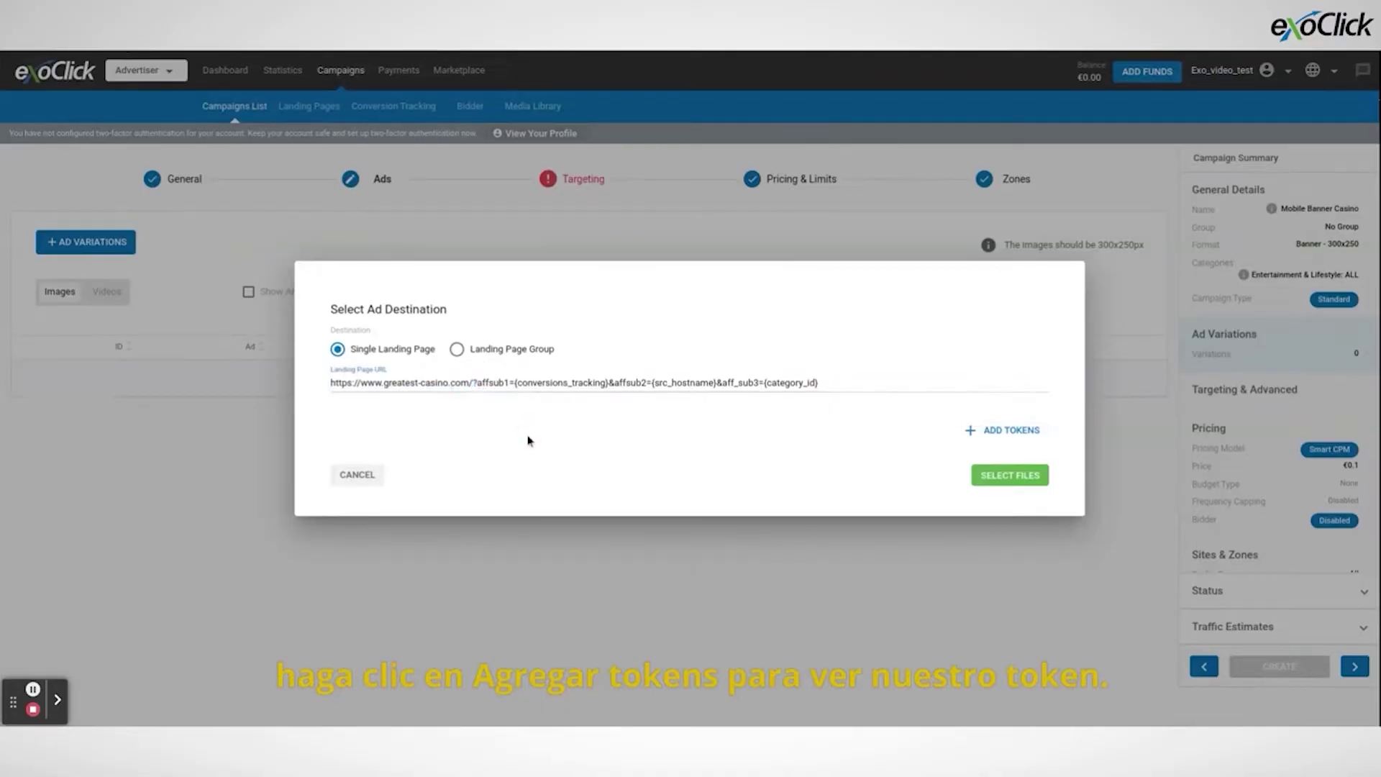
click(974, 433)
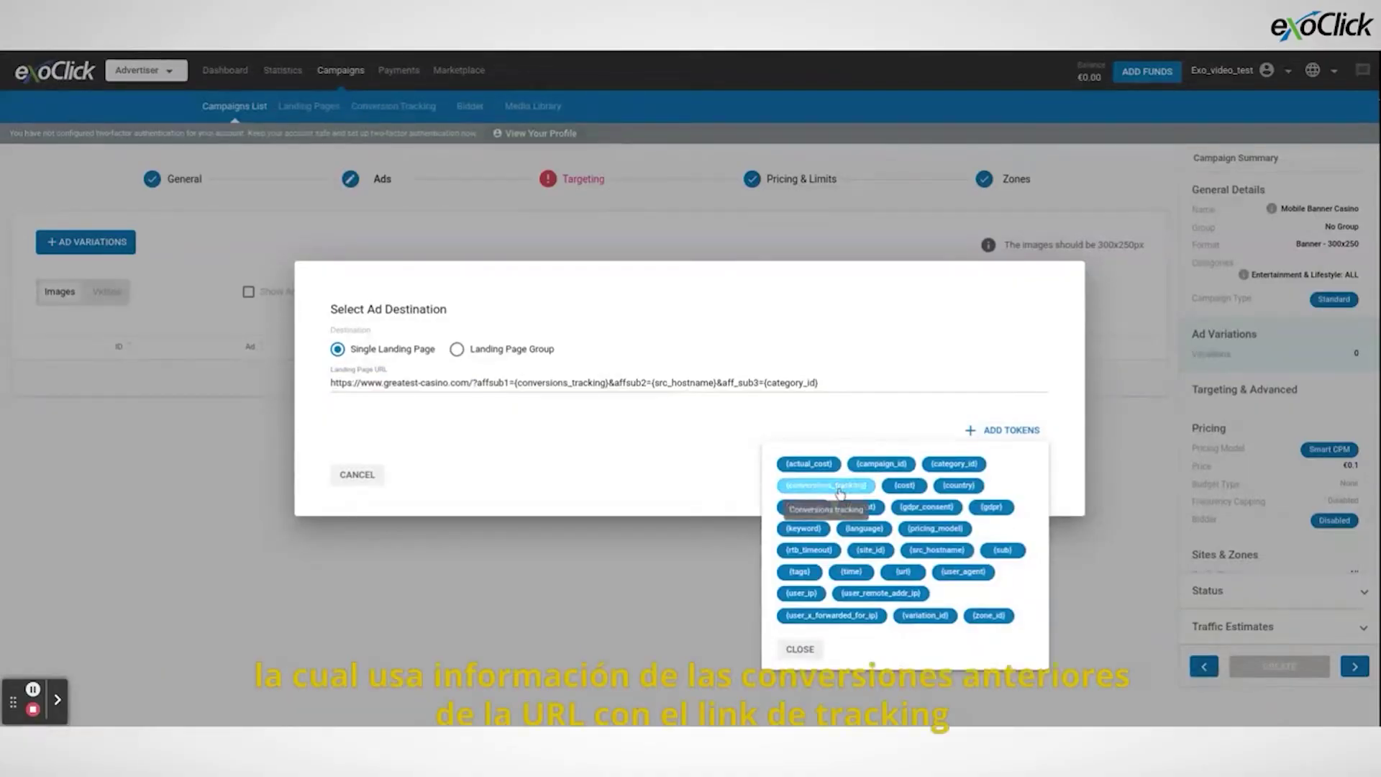
click(723, 476)
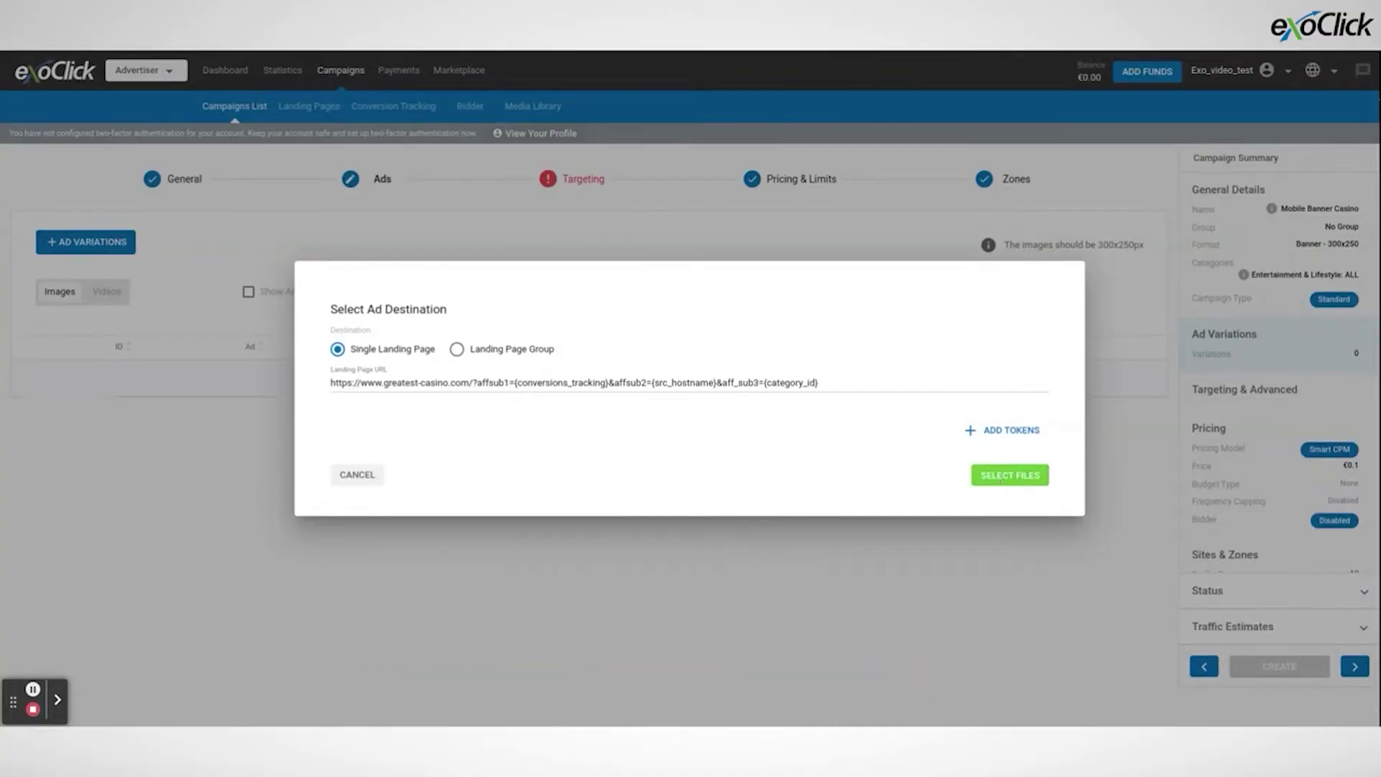
- Select the CASINO.png banner from the ad assets and add it as the campaign's ad variation
click(1004, 484)
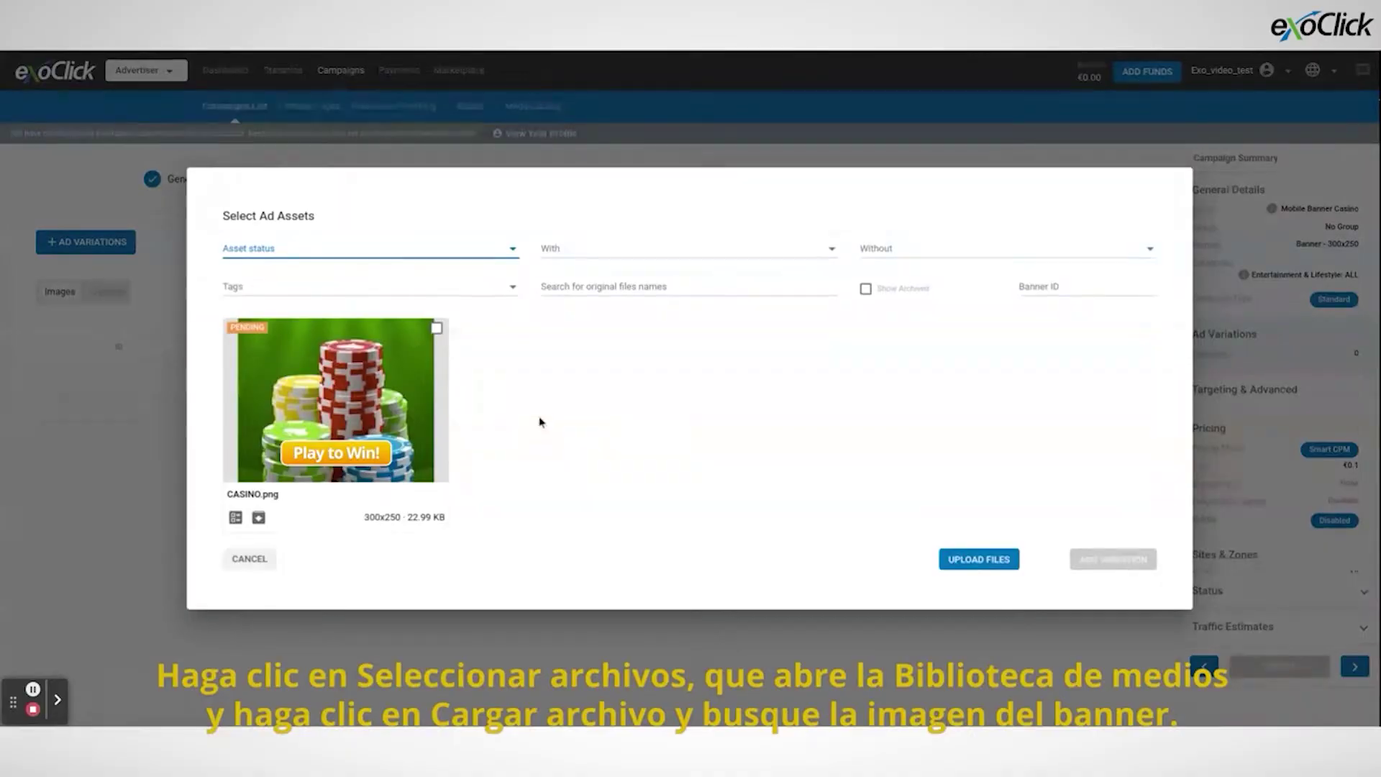
click(432, 346)
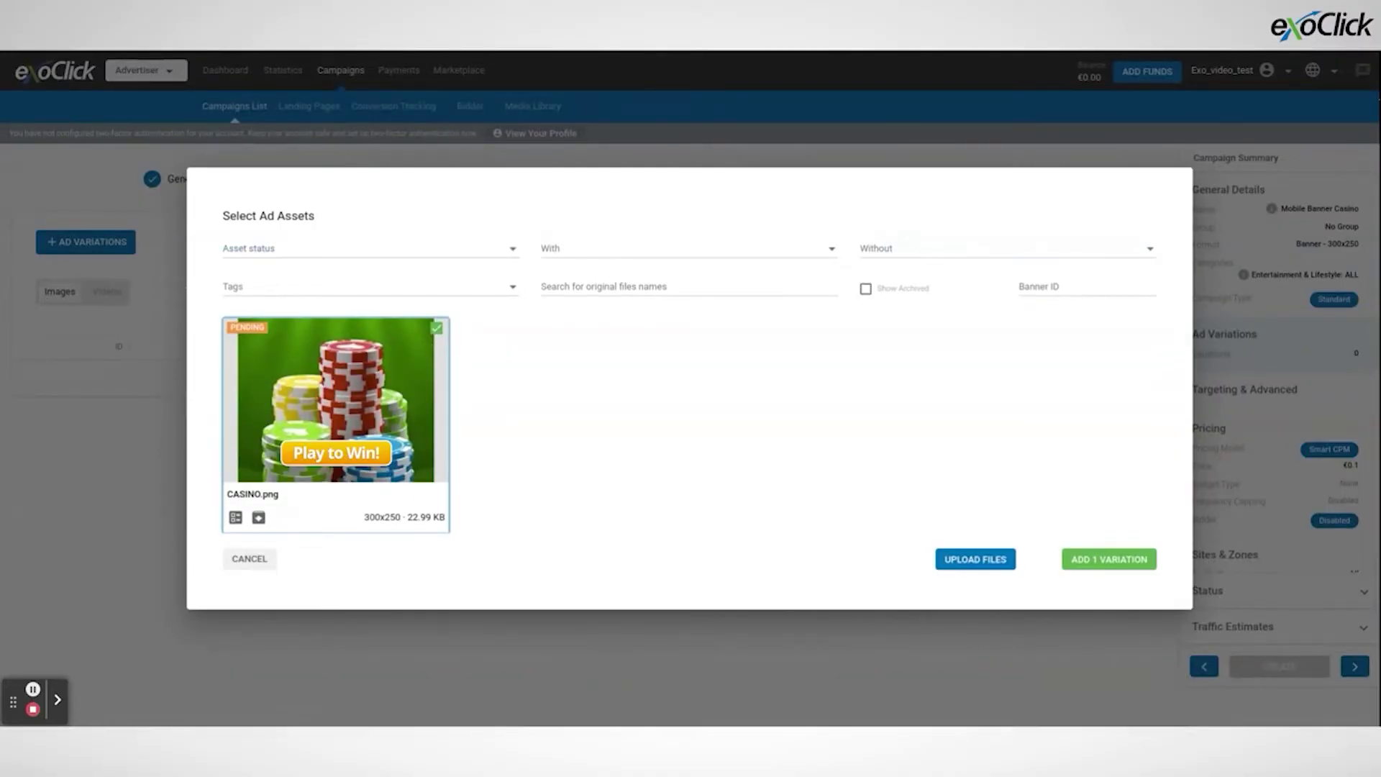
click(1101, 560)
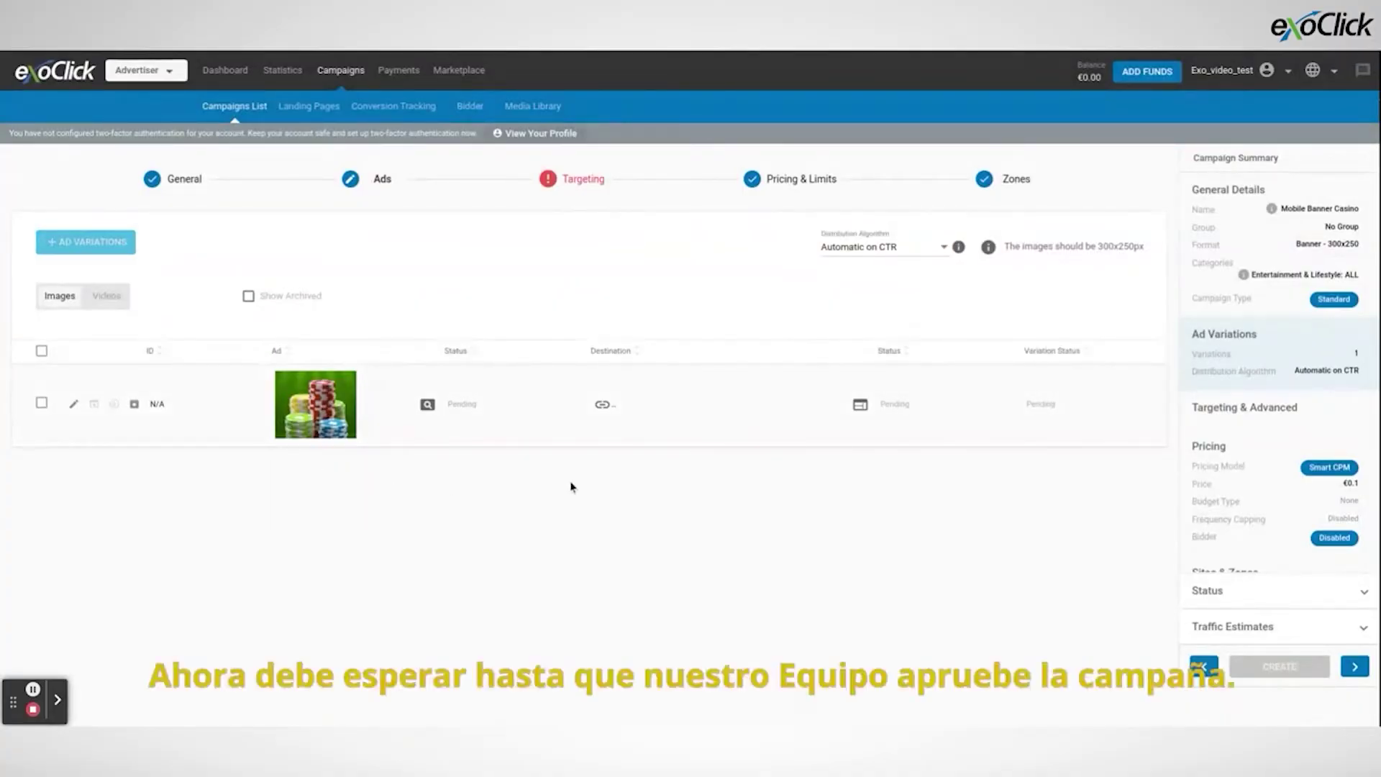
- Check the approval status in the URL details of the casino ad variation, and close the details
click(858, 407)
double_click(569, 364)
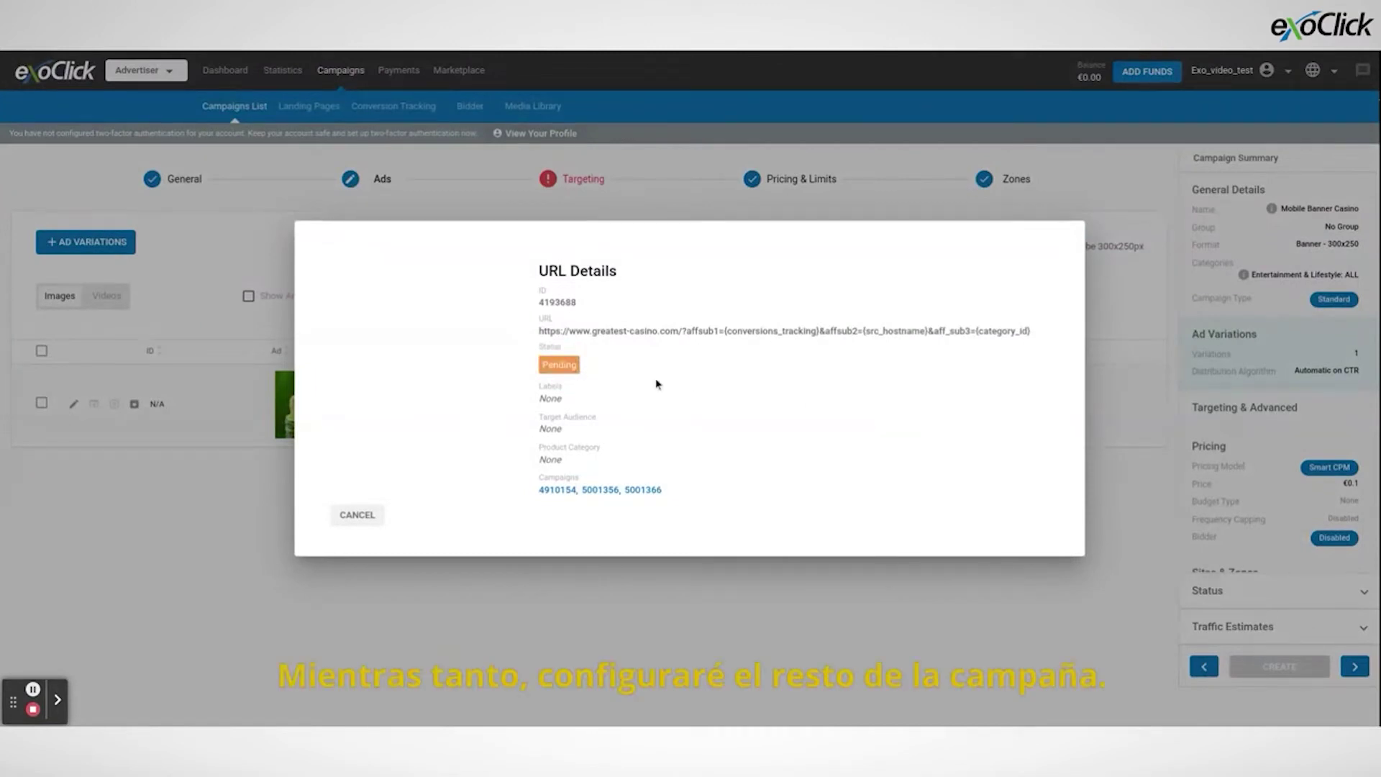
click(359, 515)
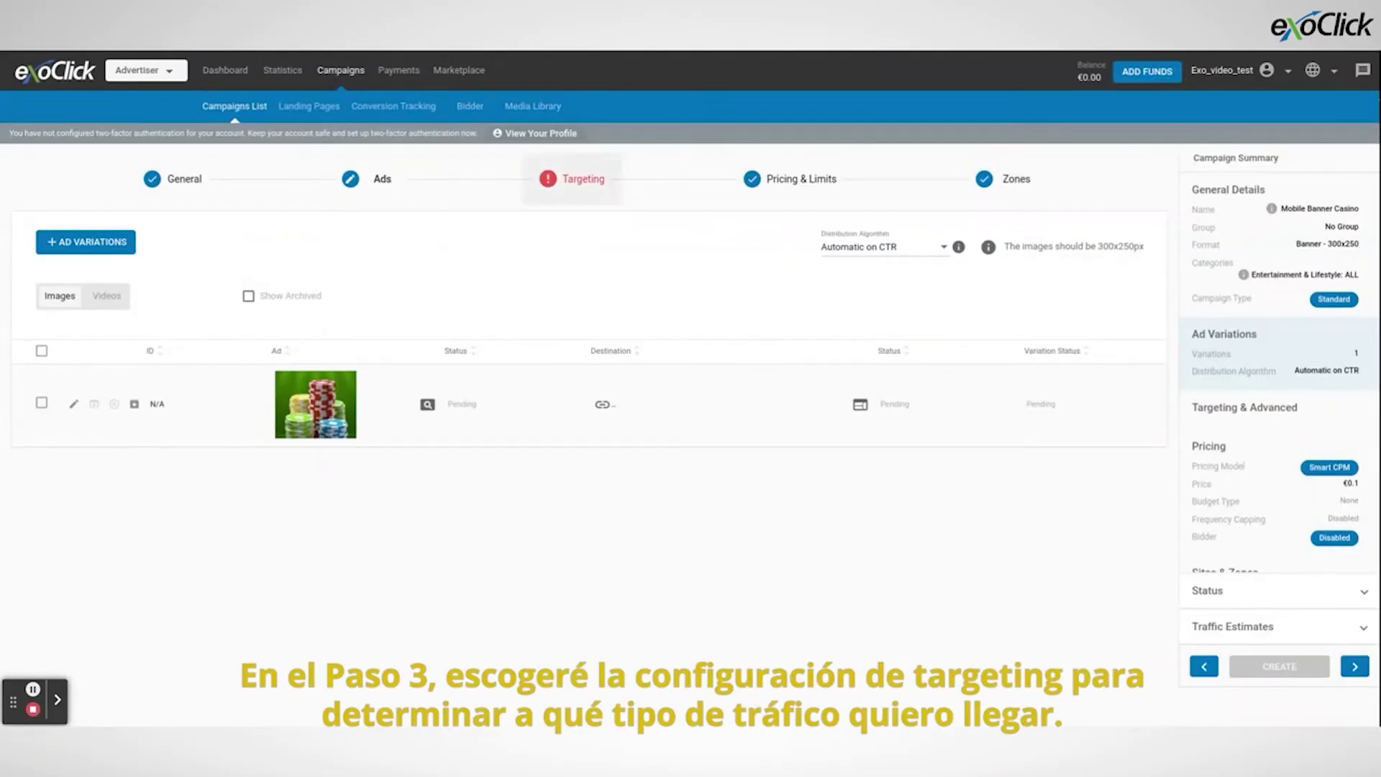
- In the campaign's targeting, find United States among the available locations, add it as a targeted location and expand its states
click(564, 193)
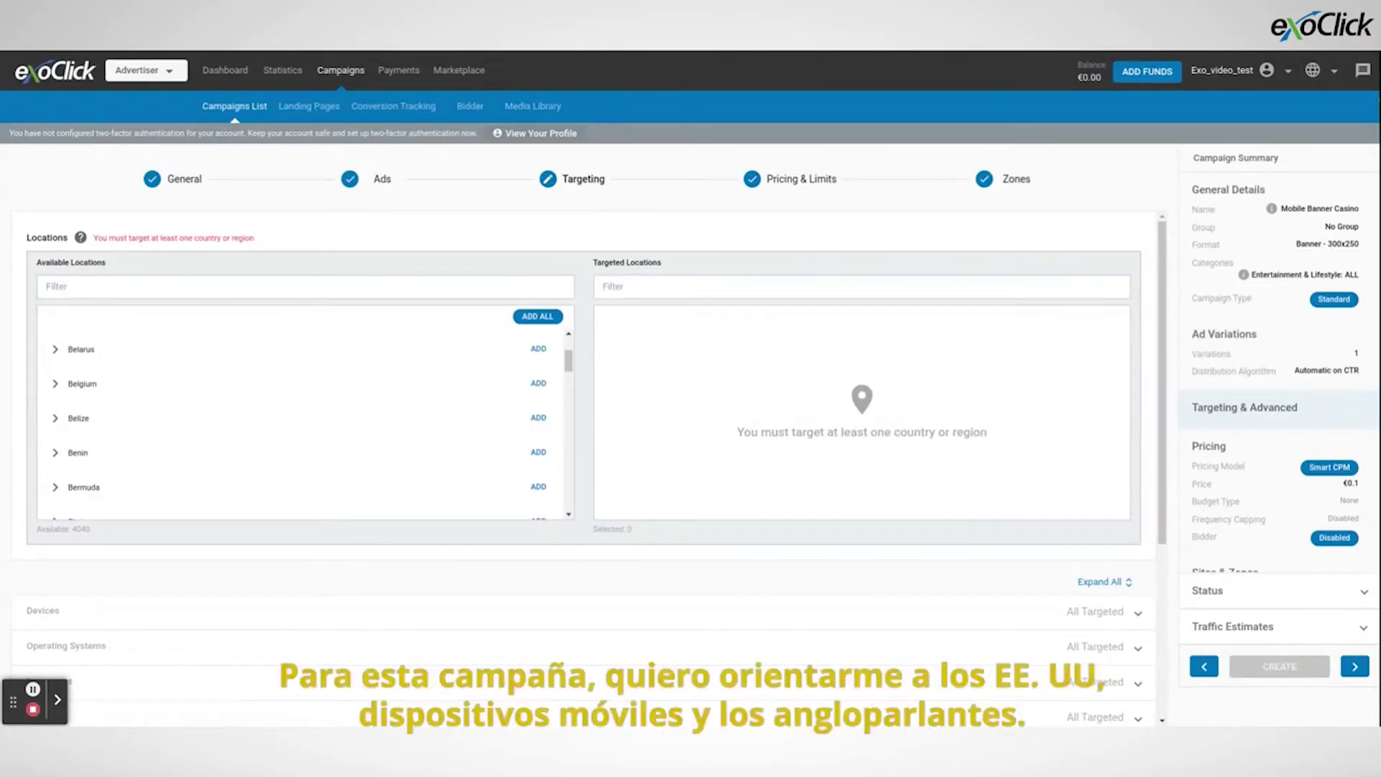
click(429, 285)
text(United States)
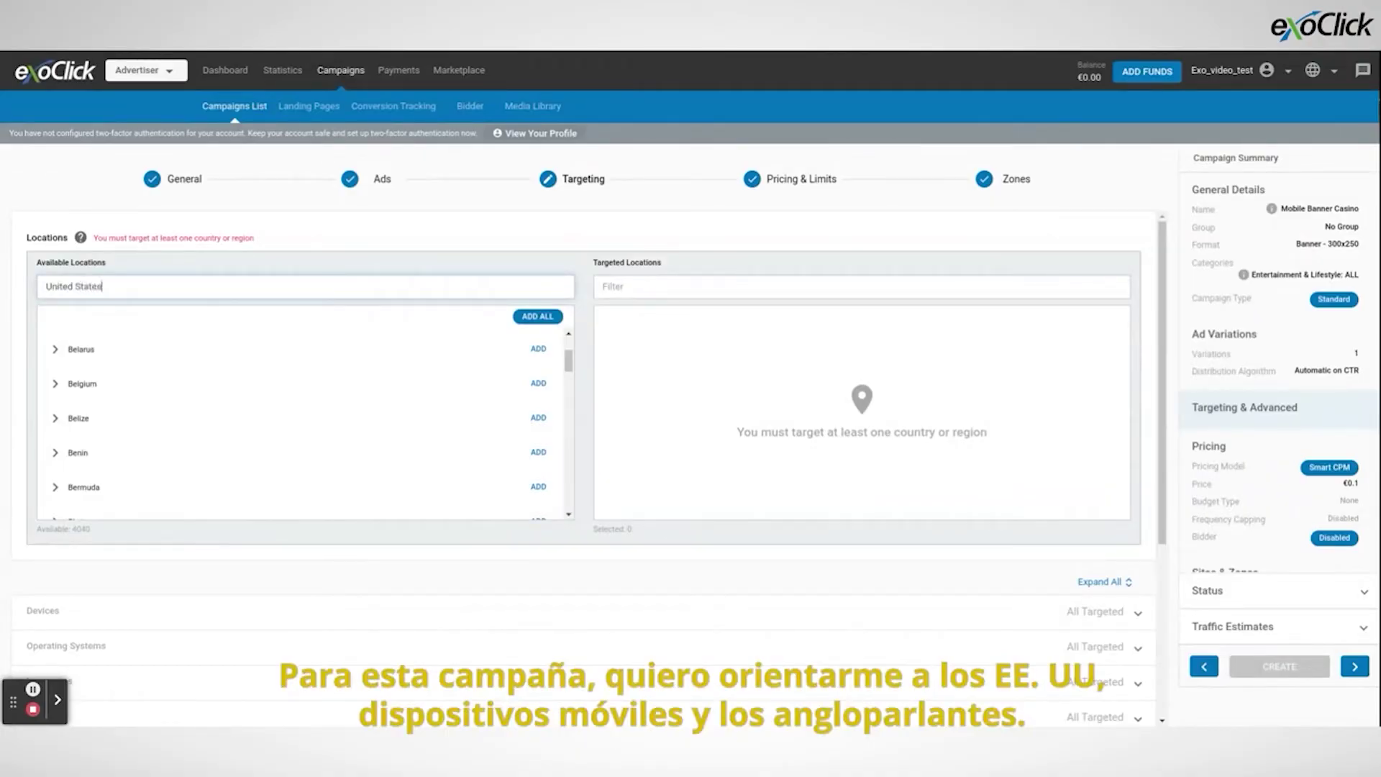
click(536, 346)
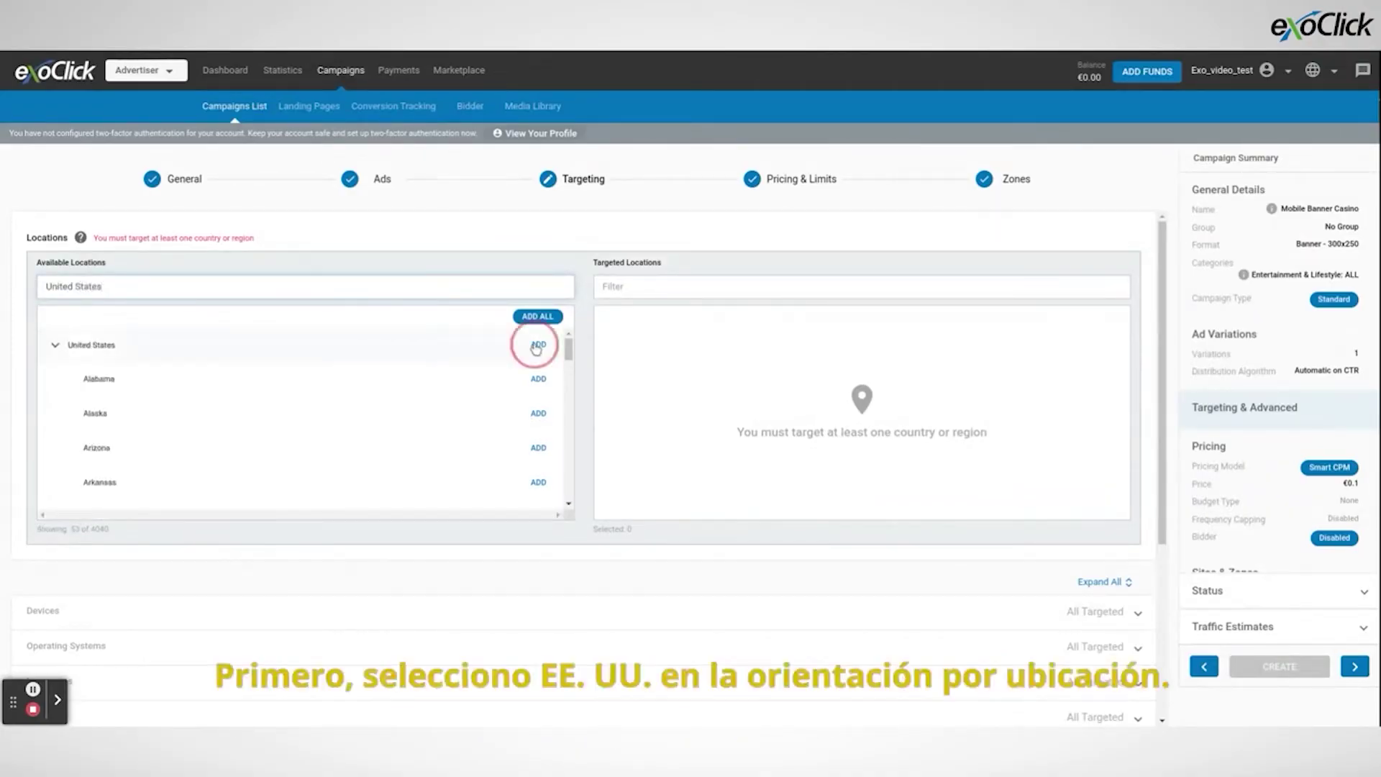
click(612, 345)
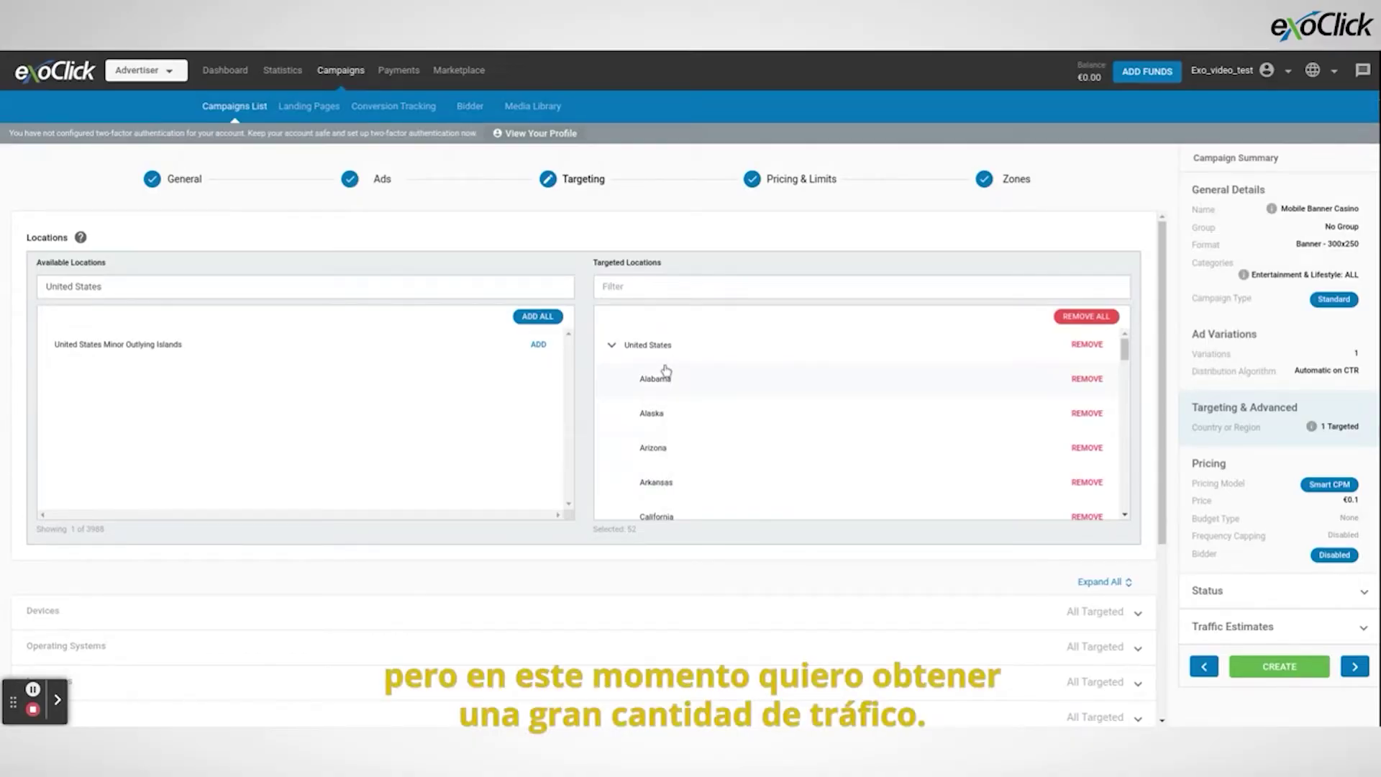
- Add the whole Mobile group to the targeted devices and expand it to show its brands
scroll(568, 525, down, 3)
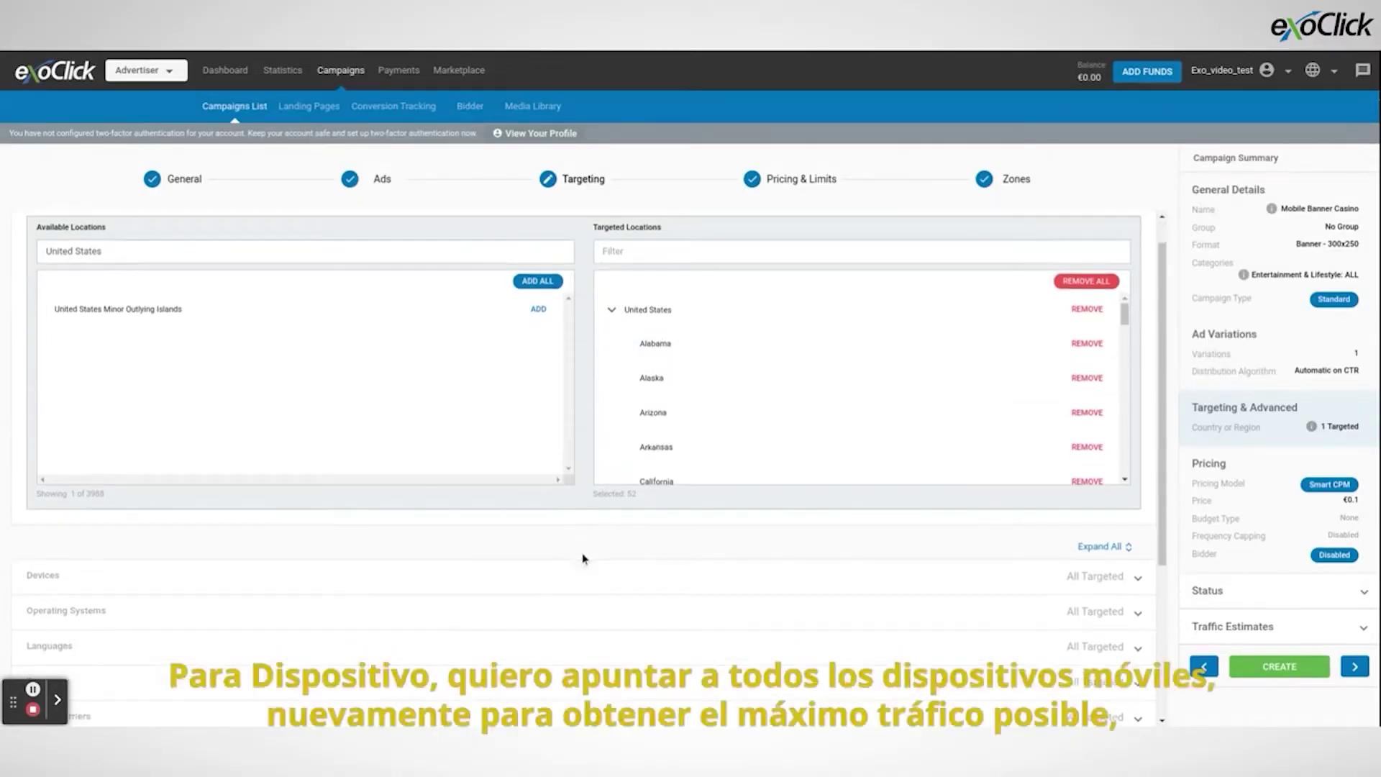
click(572, 511)
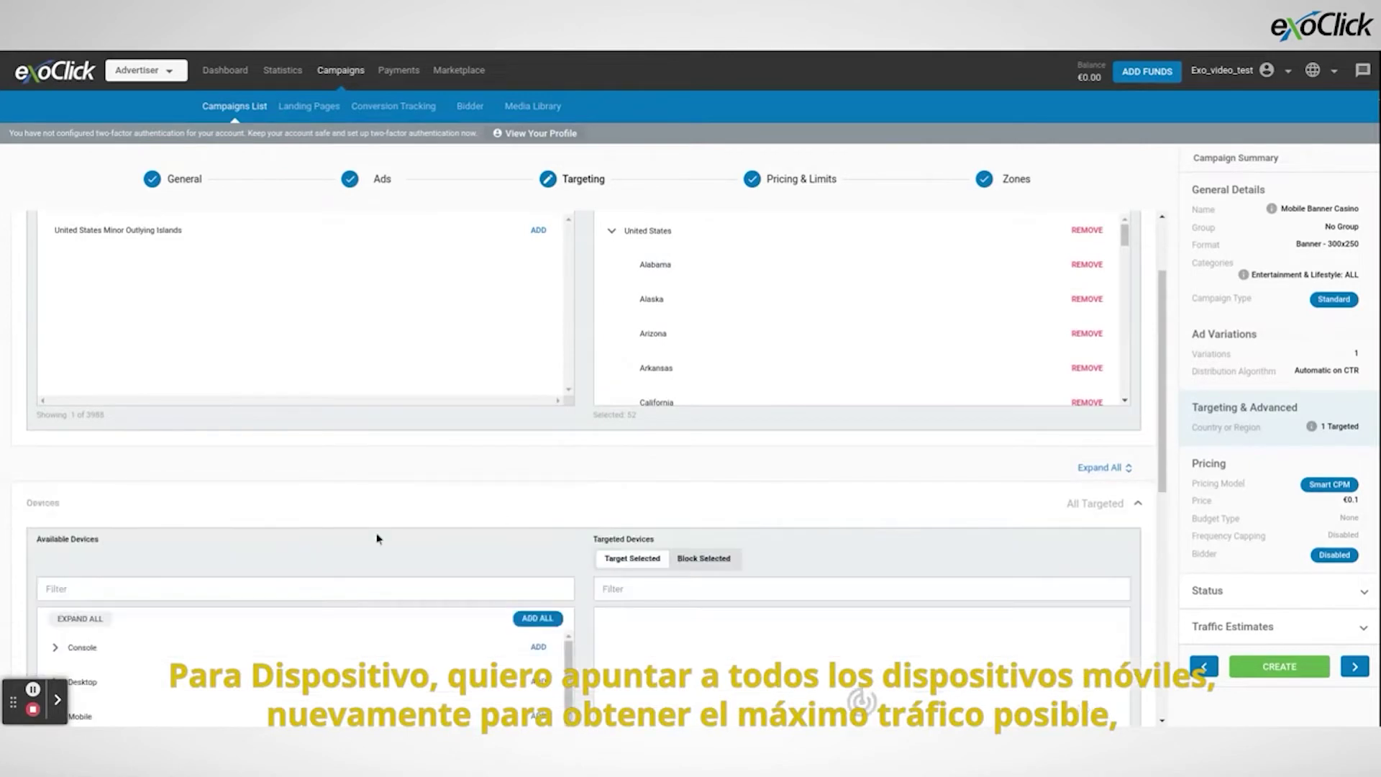
scroll(377, 539, down, 3)
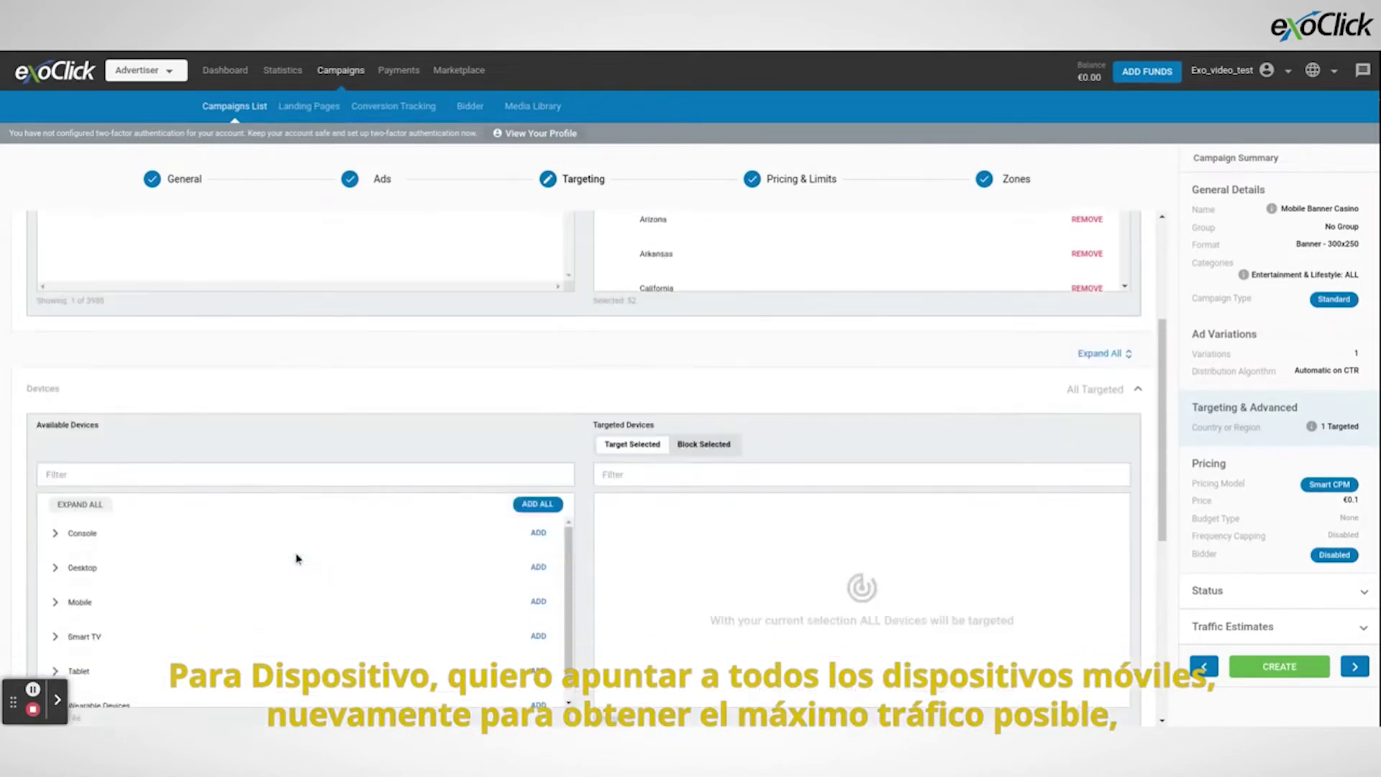
click(539, 602)
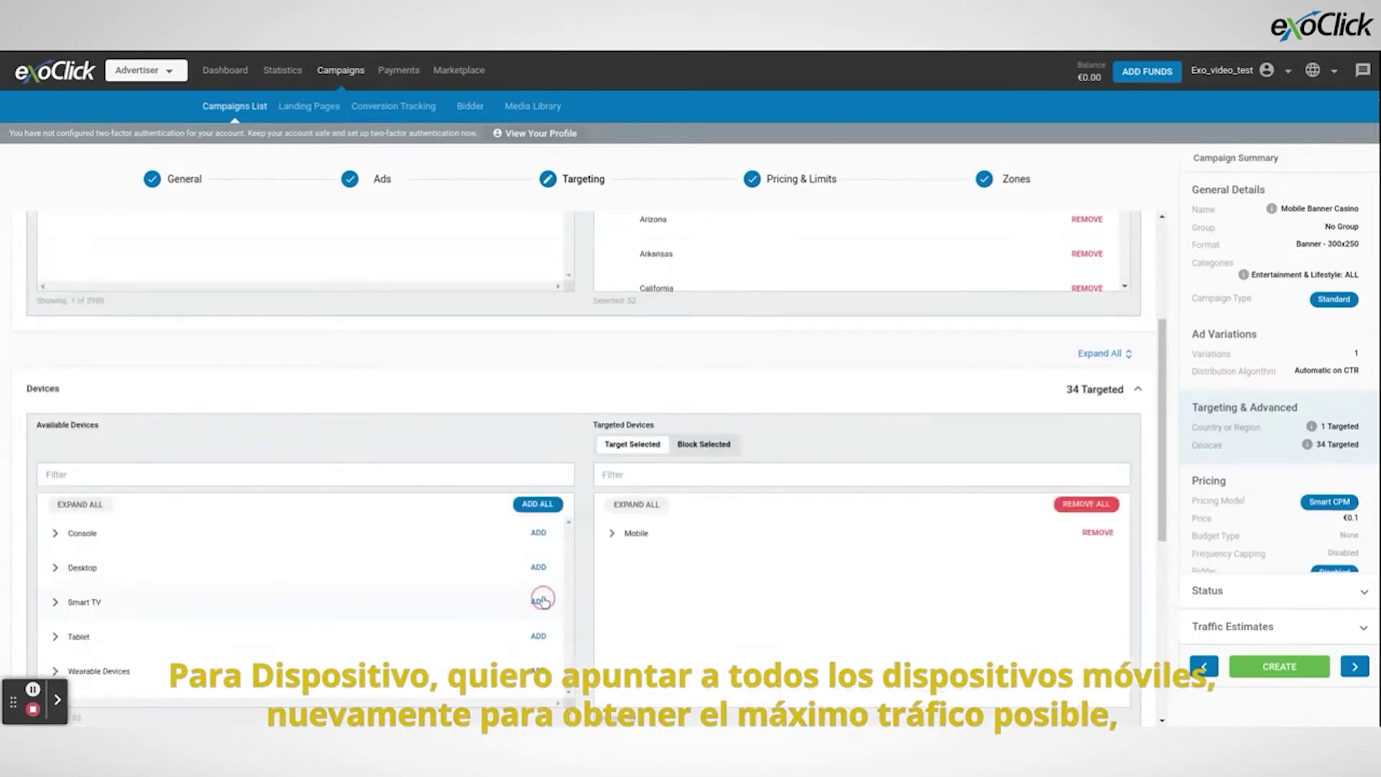
click(611, 536)
- Find English among the available languages and add it to the targeted languages
scroll(417, 435, down, 5)
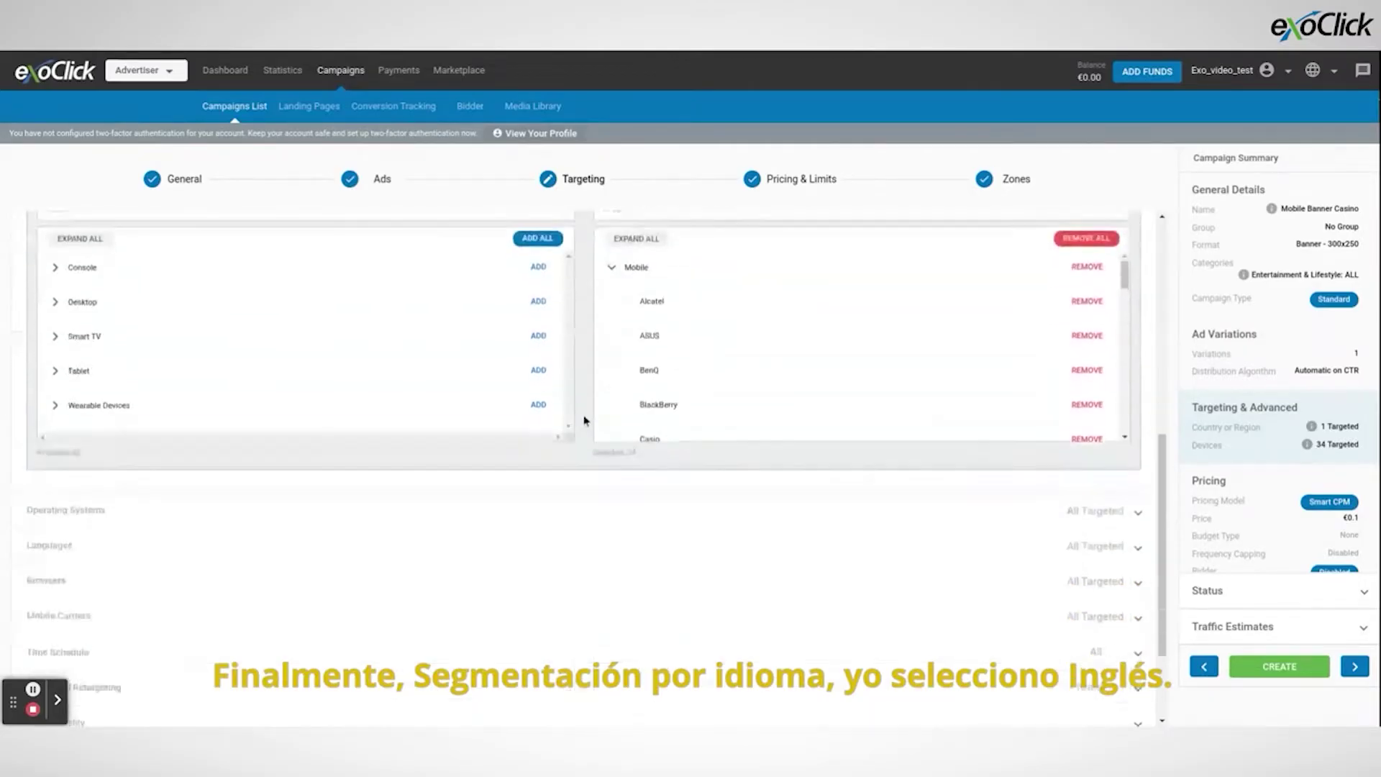
click(416, 434)
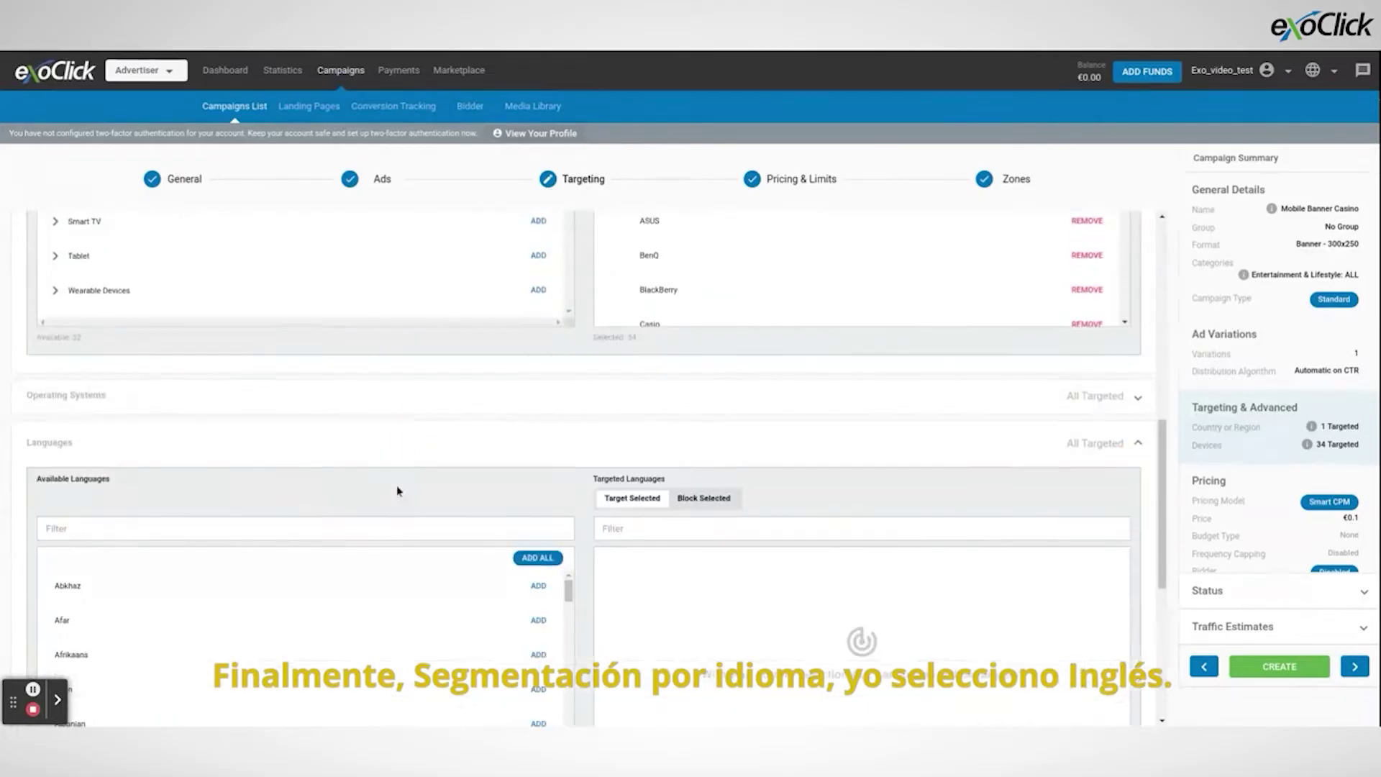
click(328, 526)
text(English)
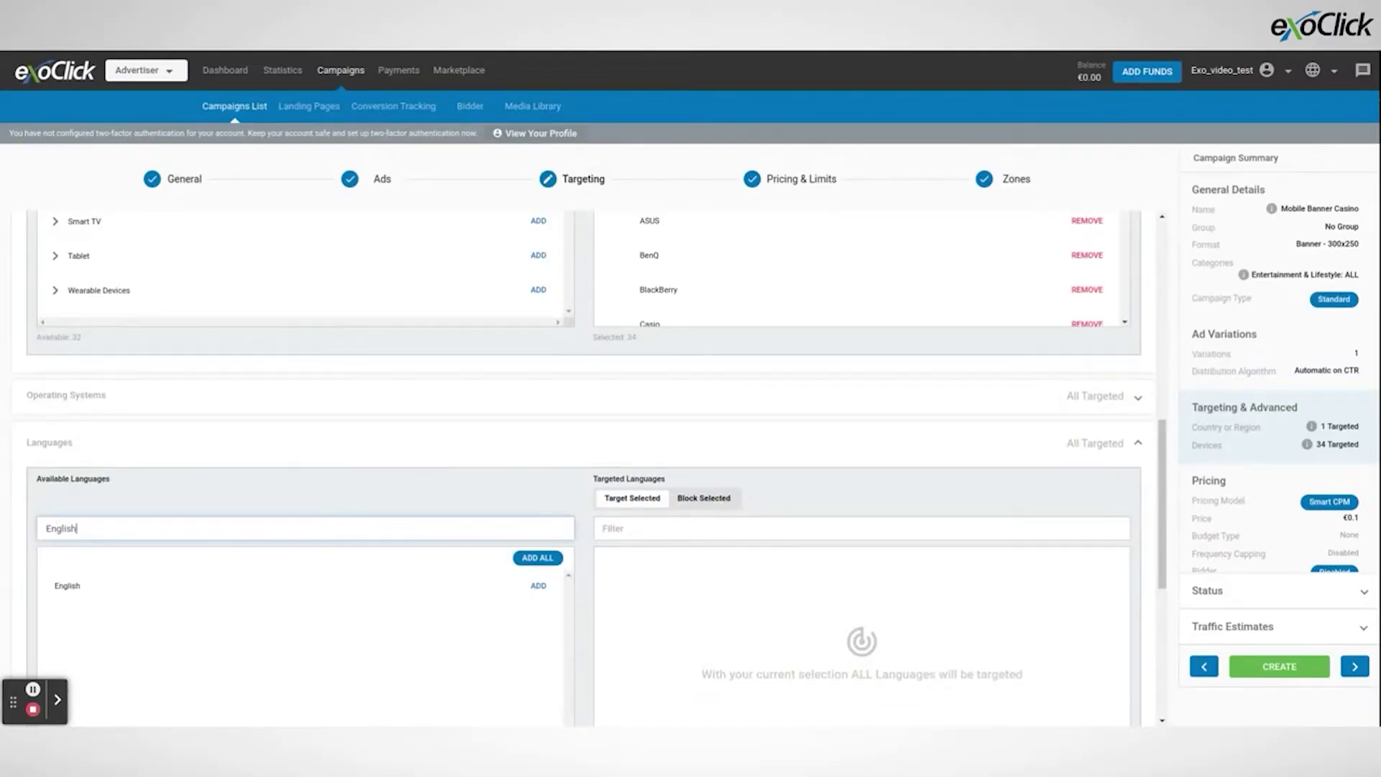
click(538, 587)
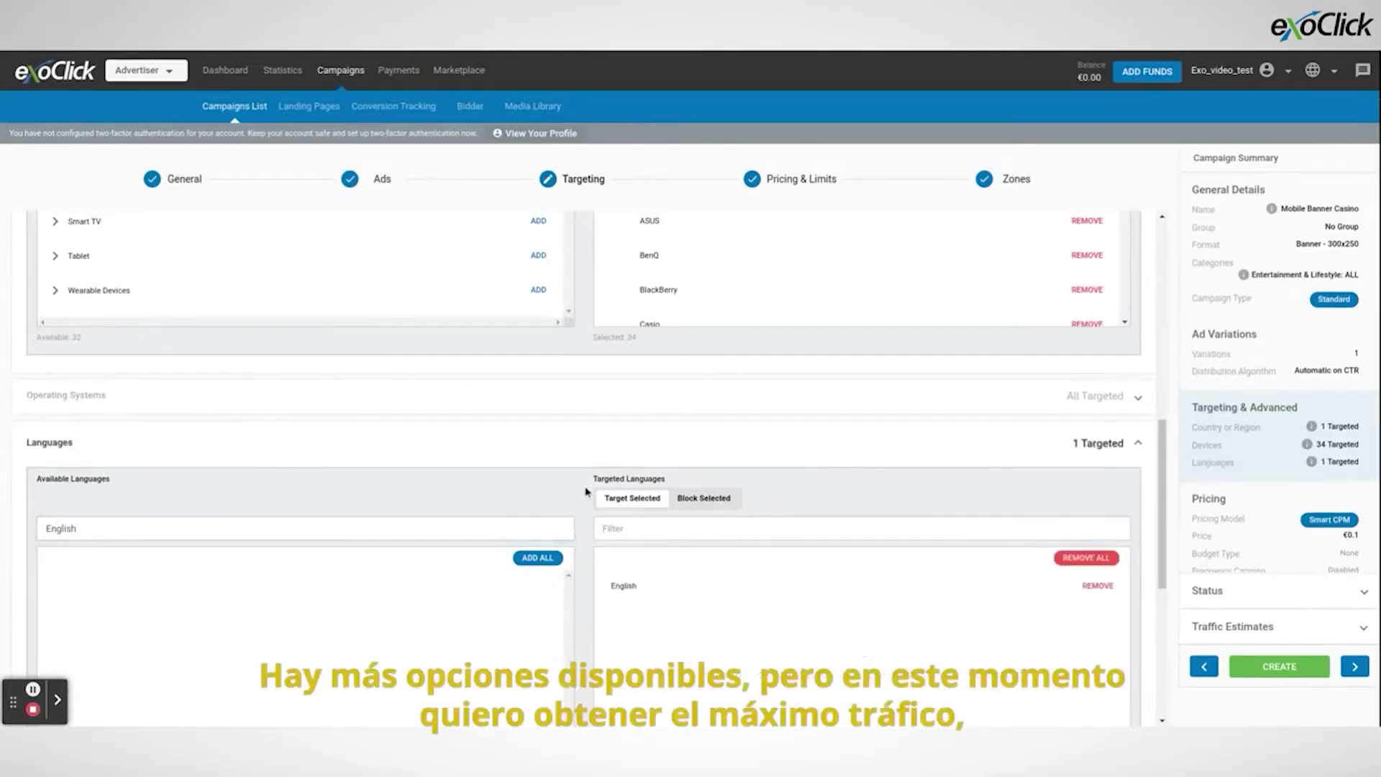
scroll(586, 492, down, 6)
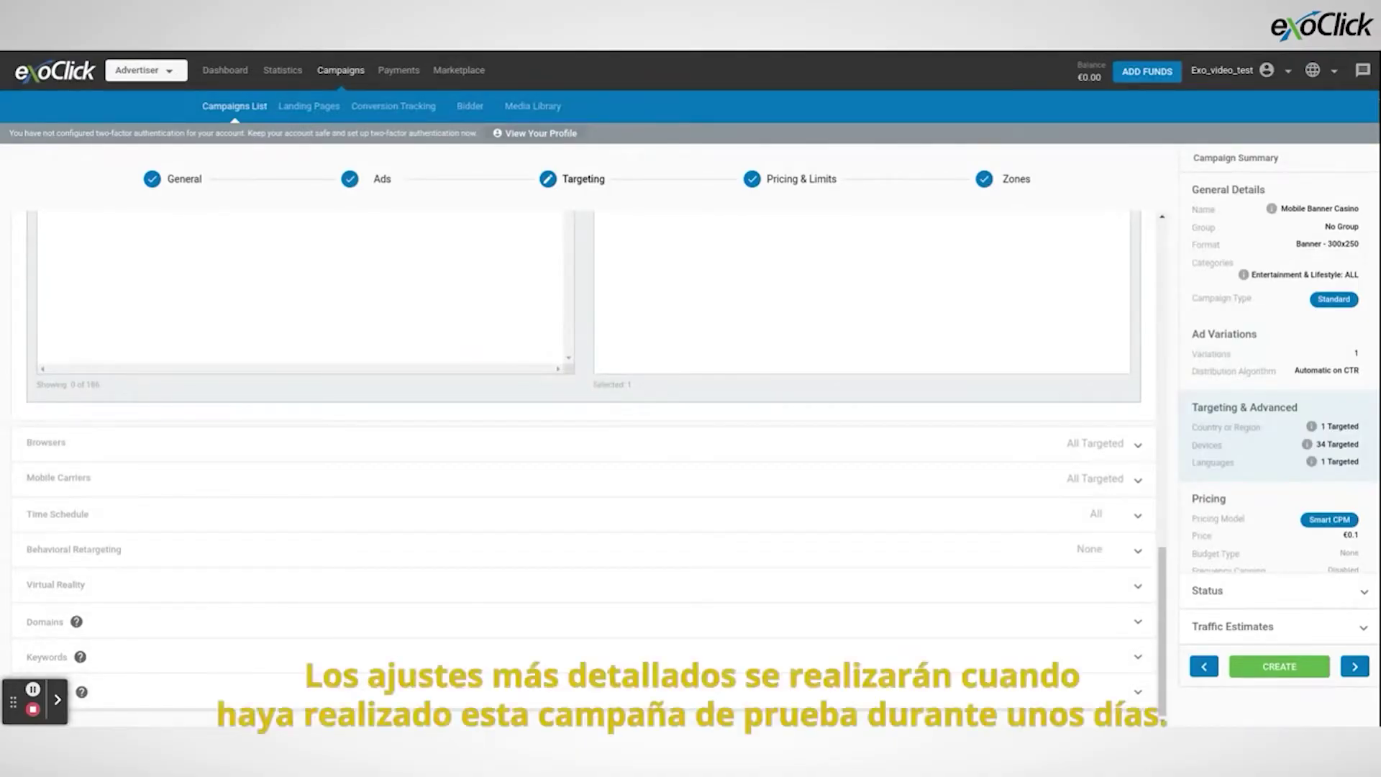
- In the campaign's pricing and limits, try the CPM, CPC and Smart CPM pricing models to compare them
scroll(583, 432, up, 10)
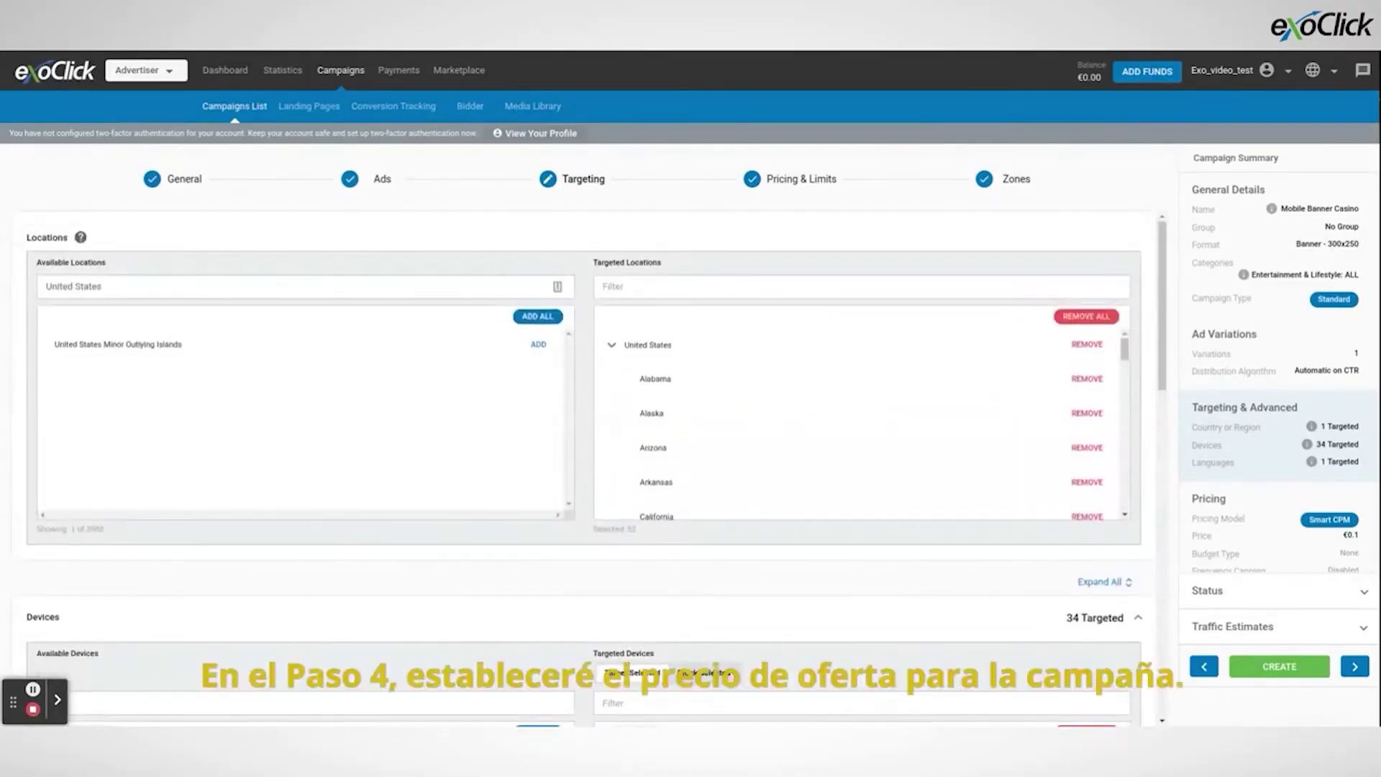
click(762, 182)
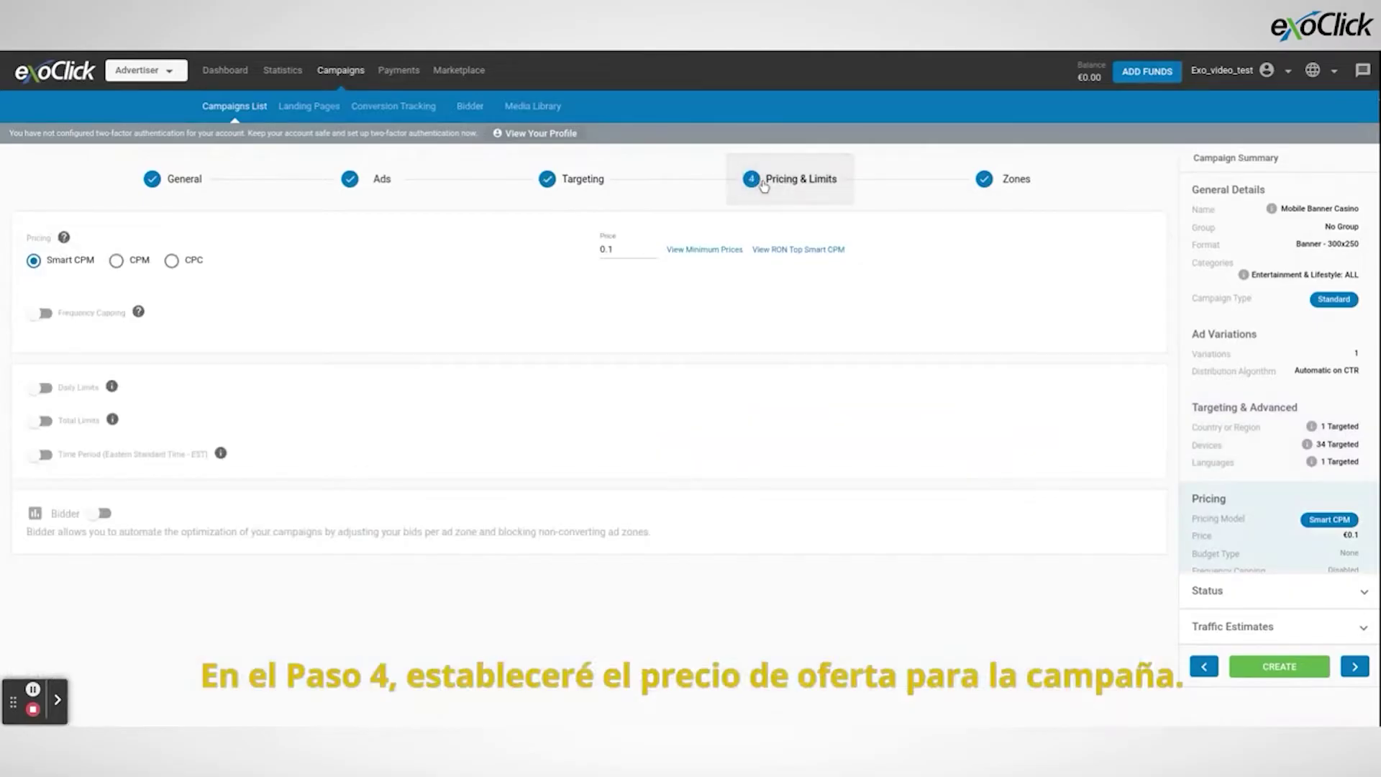
click(619, 250)
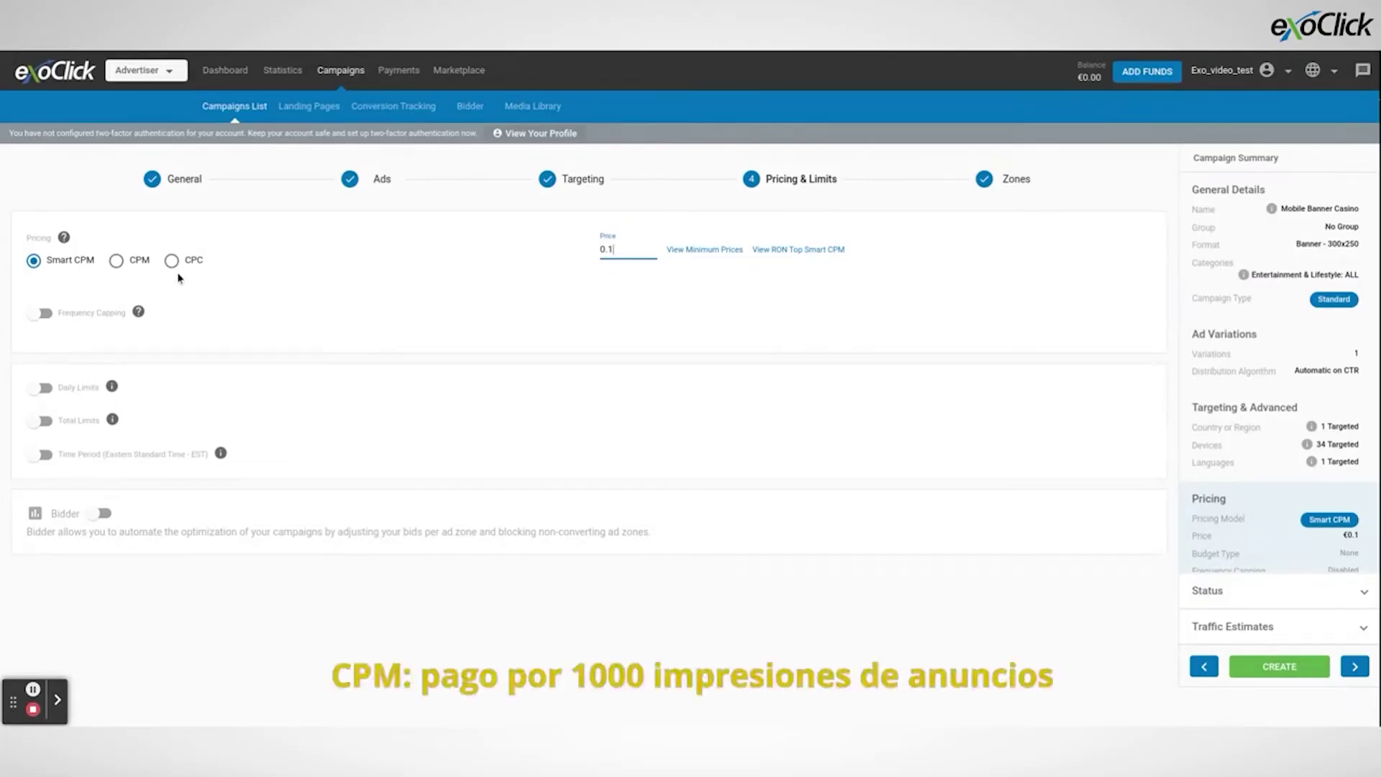
click(134, 264)
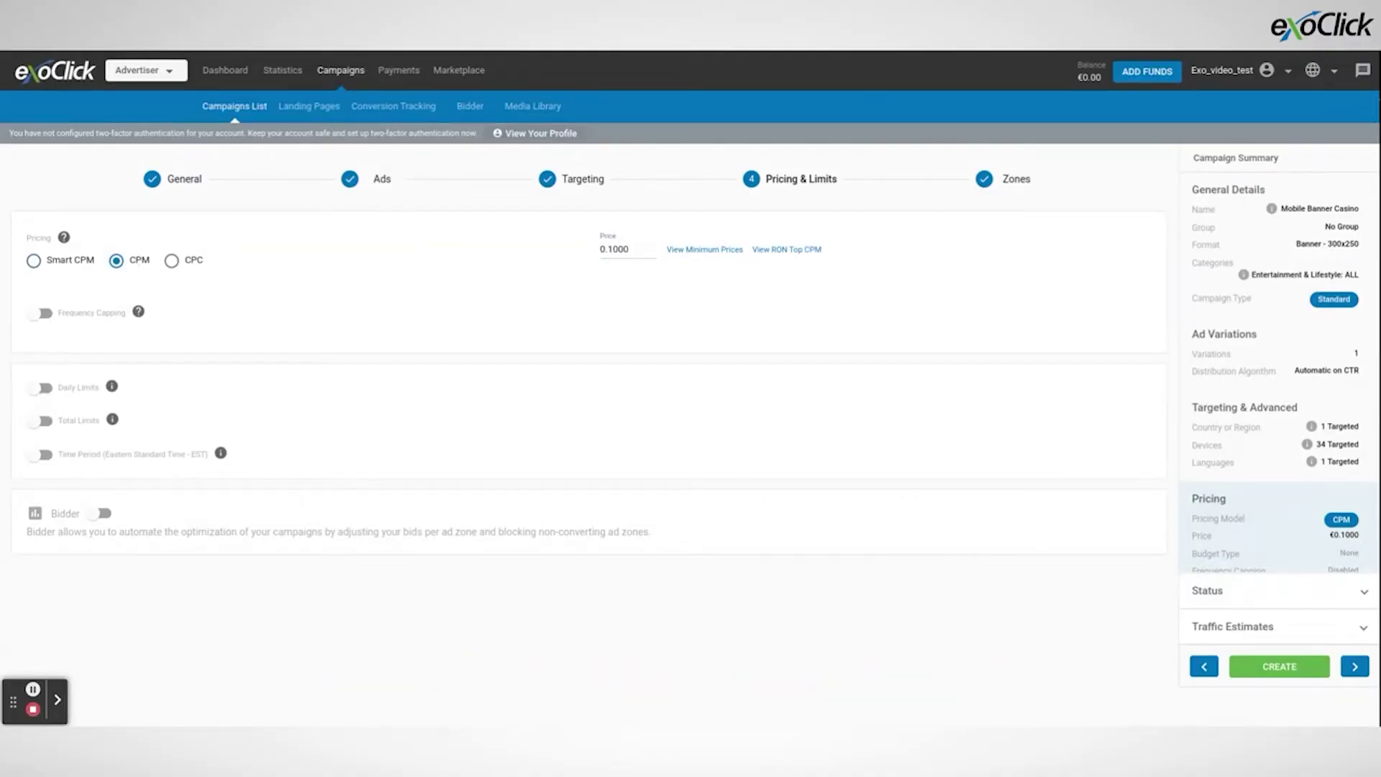
click(172, 262)
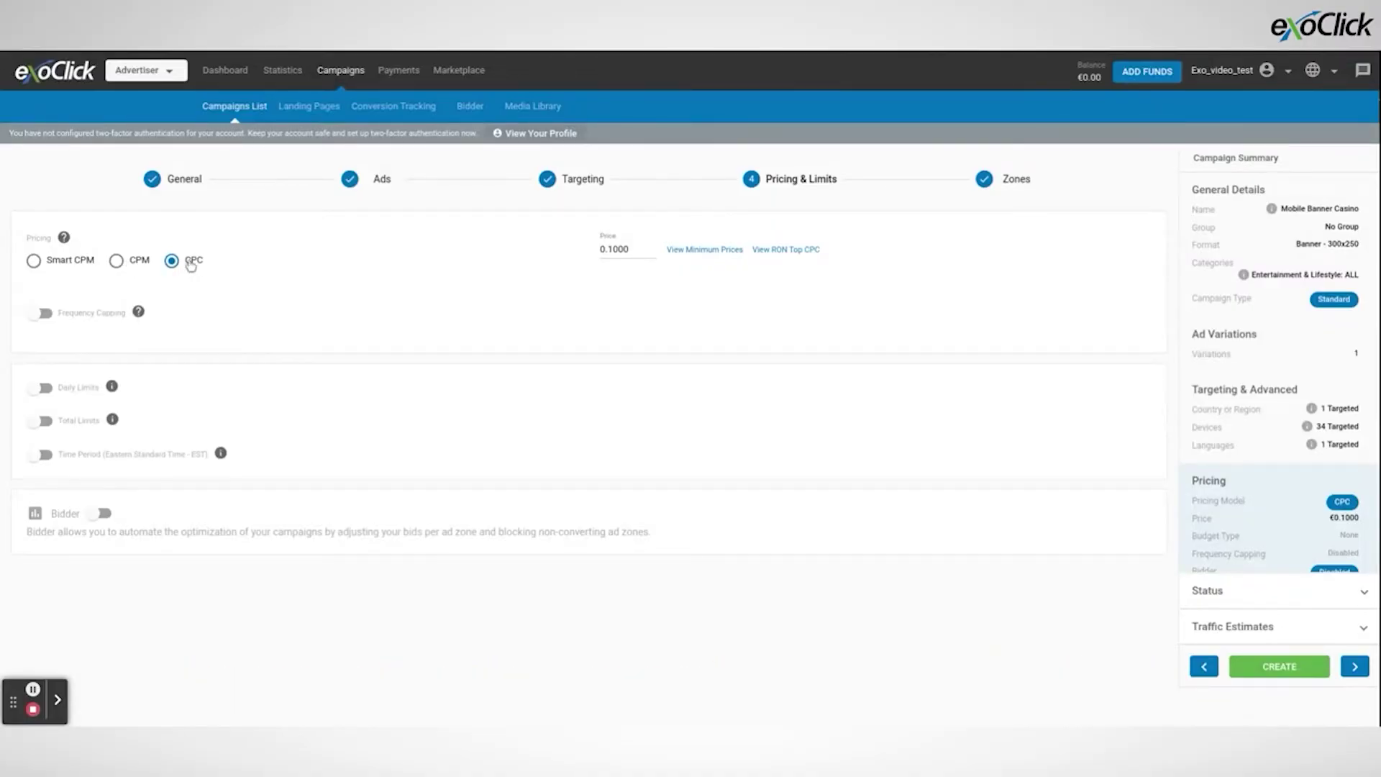
click(68, 262)
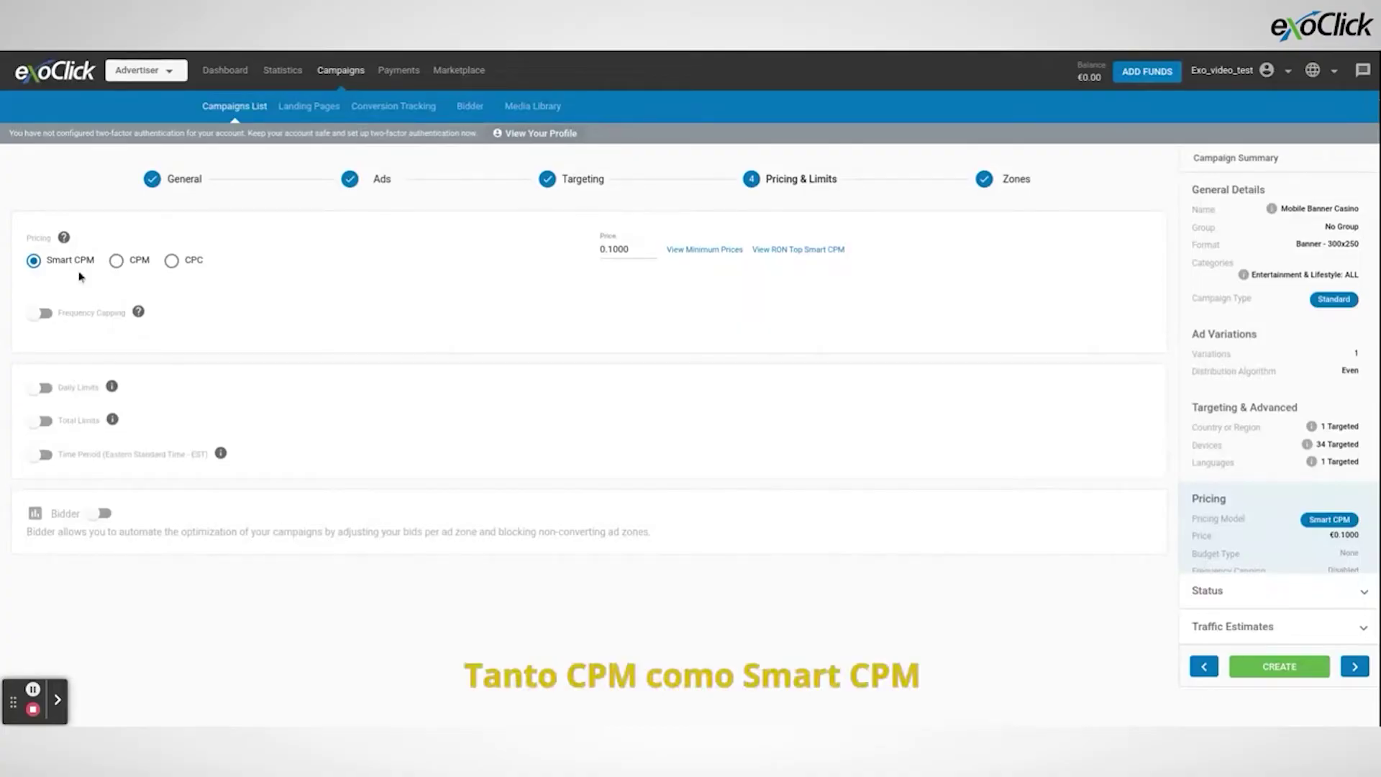
click(126, 266)
click(75, 264)
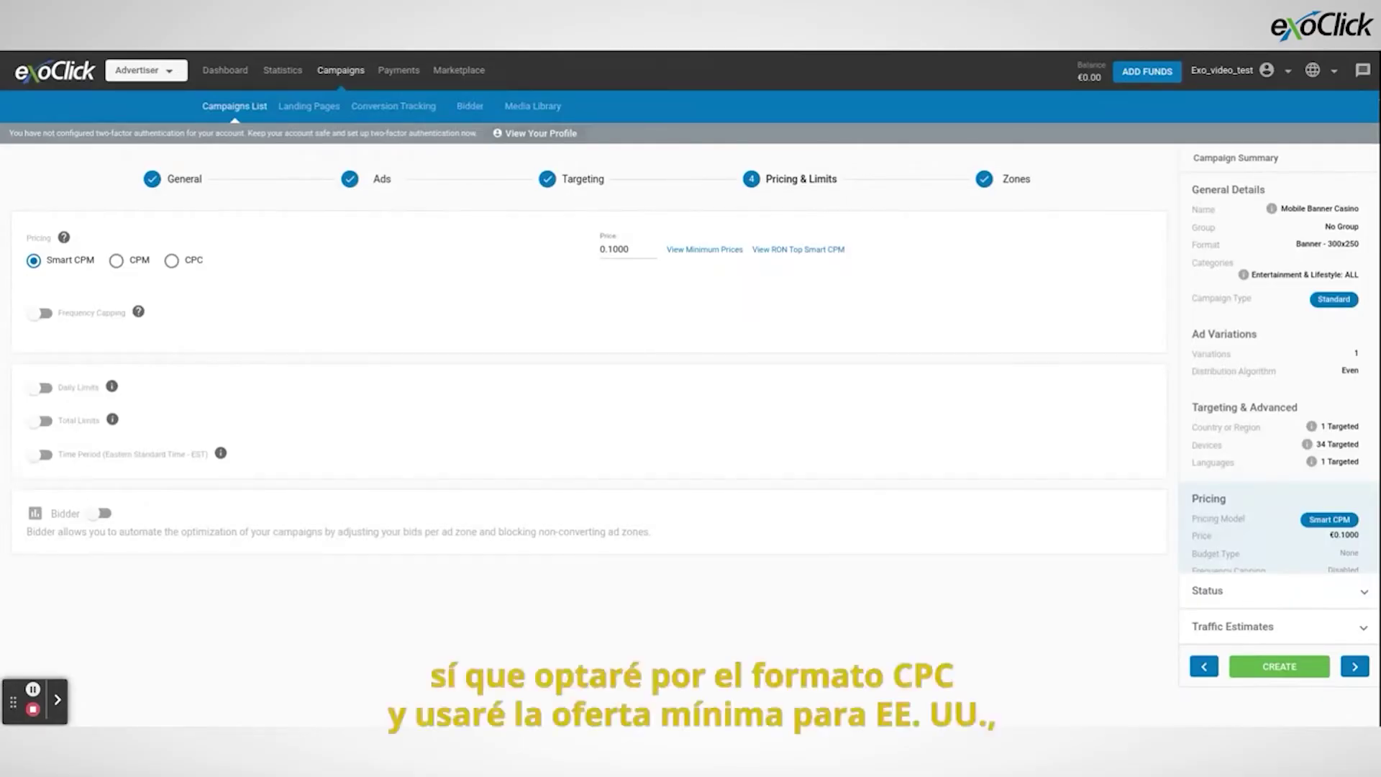
- Choose the CPC pricing model and set the campaign's bid price to 0.01
click(171, 262)
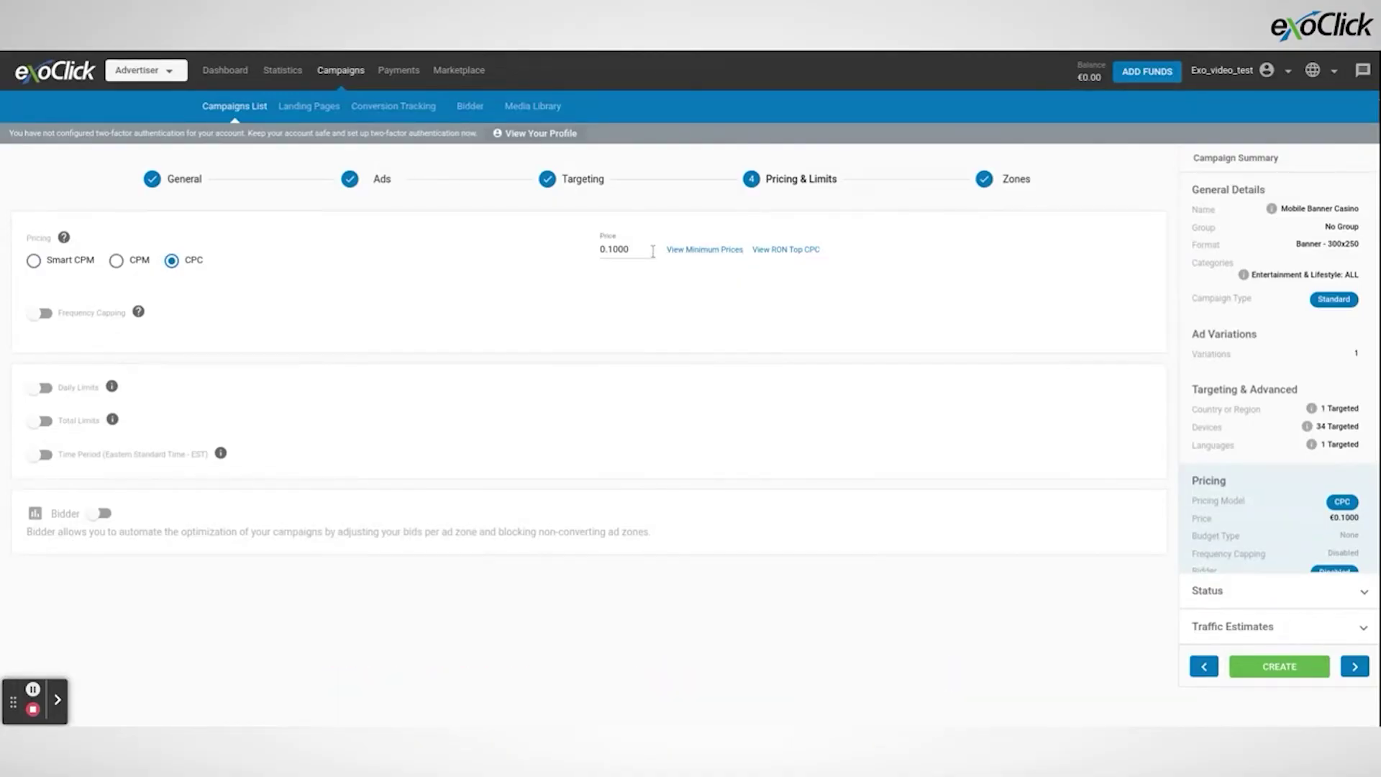
double_click(590, 253)
text(0.0)
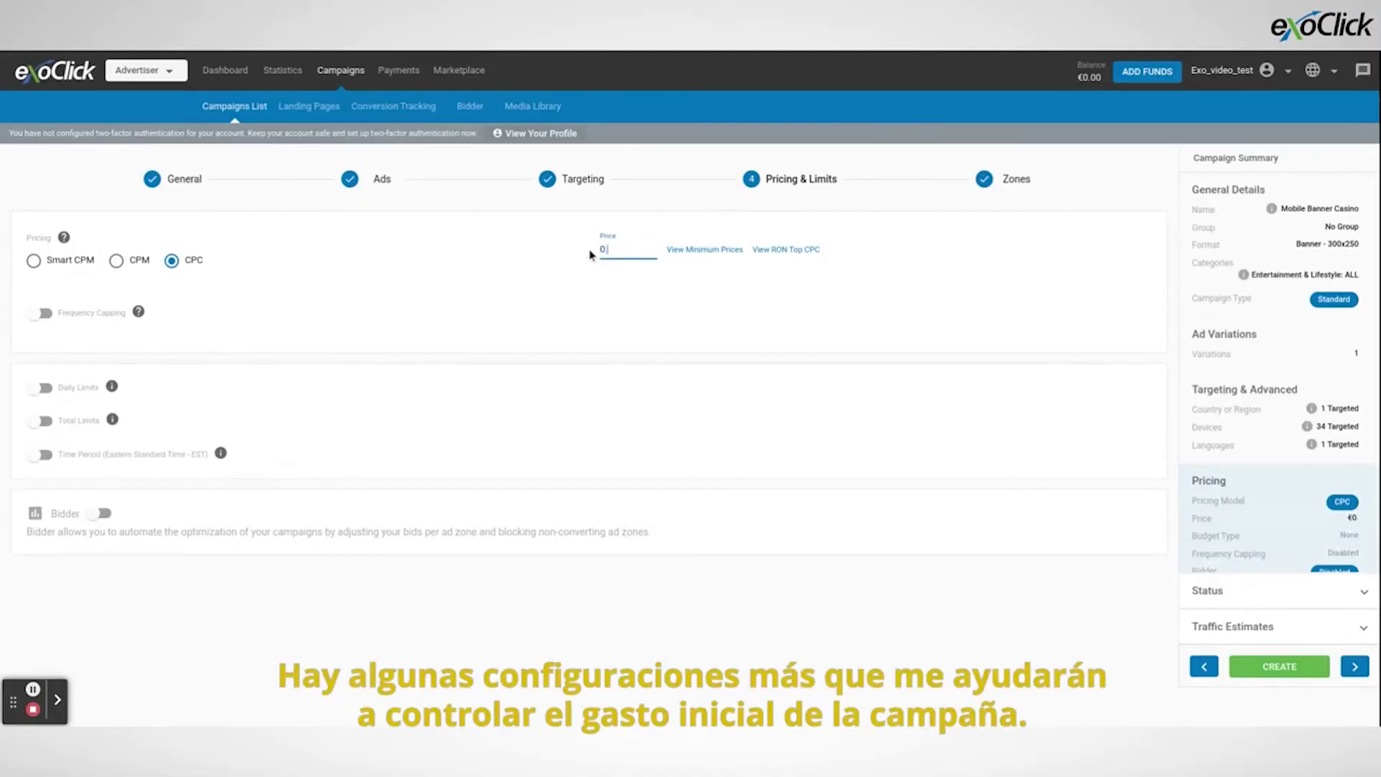
text(01)
key(BackSpace)
key(BackSpace)
text(1)
click(587, 249)
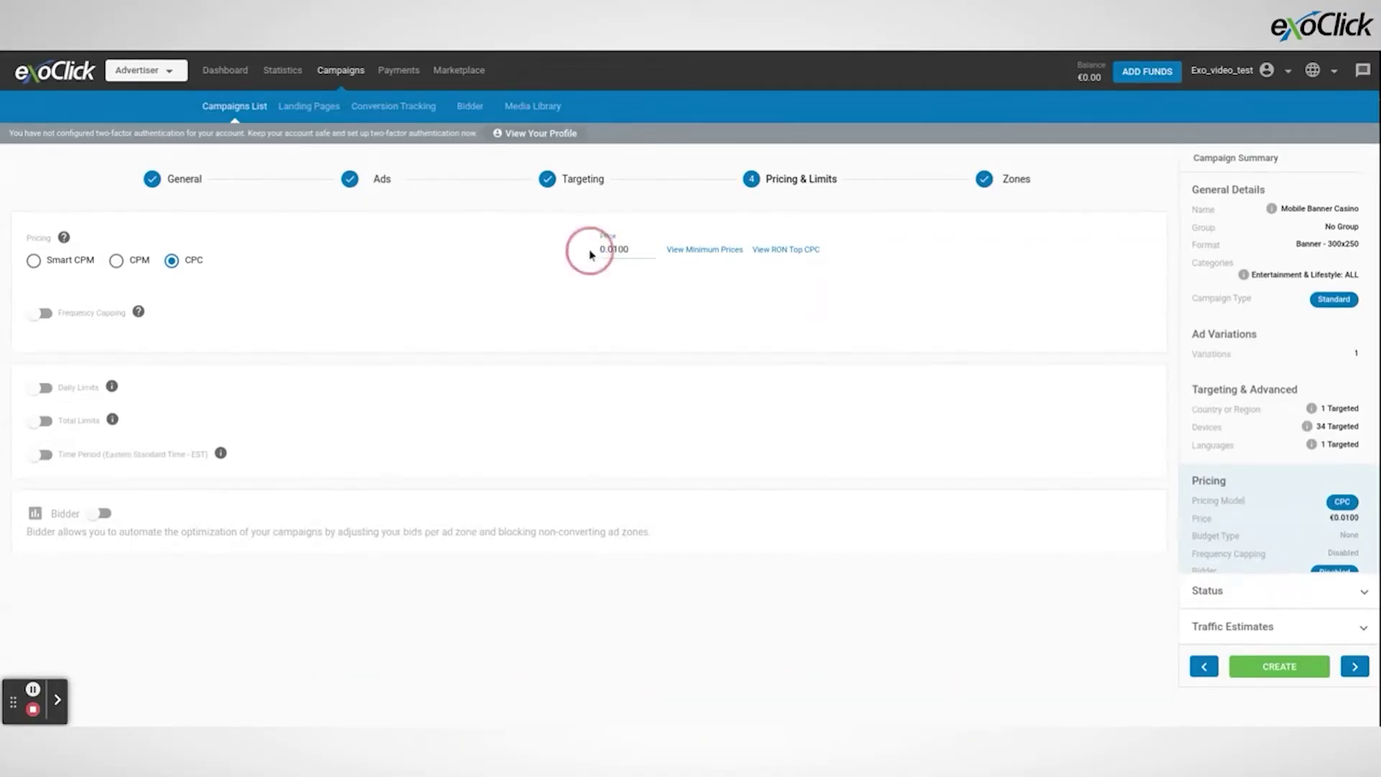
- Enable frequency capping for the campaign at 2 impressions per 24 hours
click(44, 317)
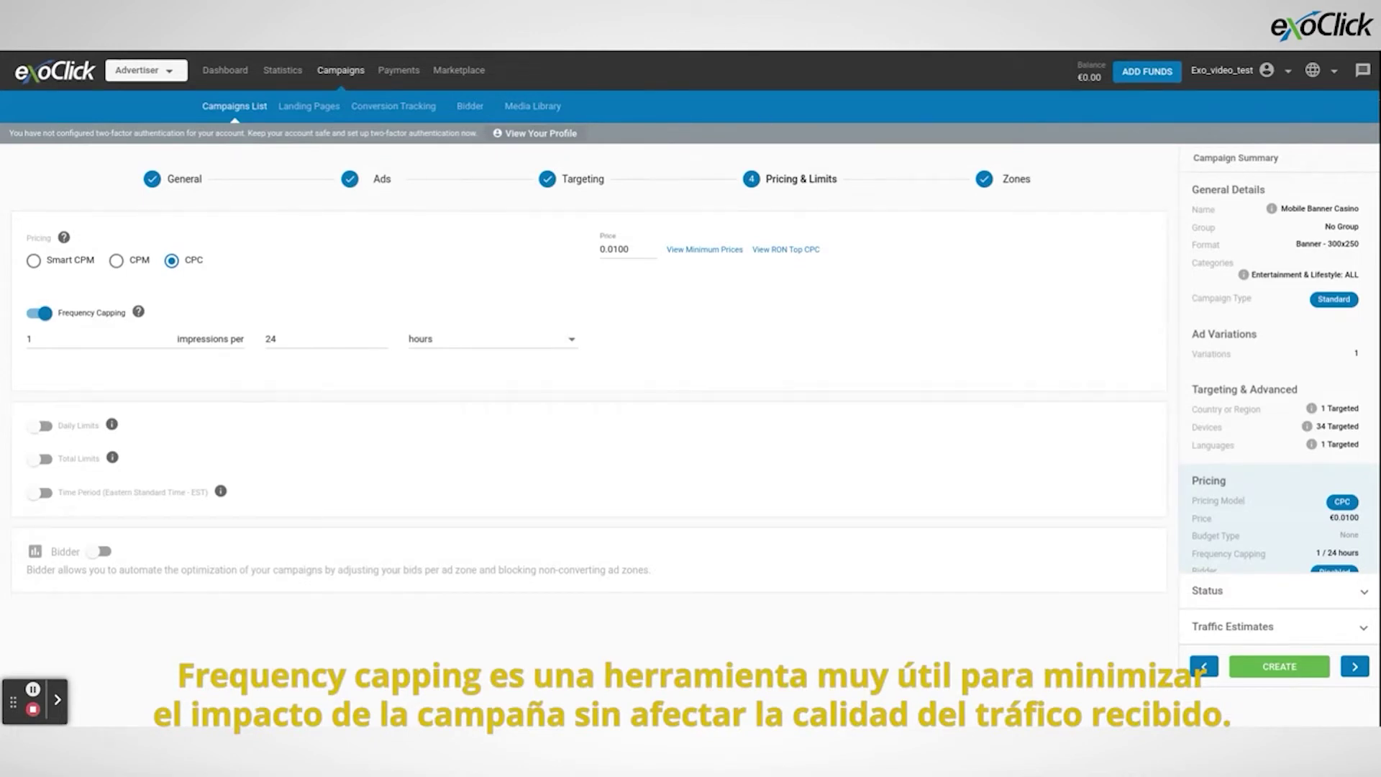
drag(59, 336, 24, 341)
text(2)
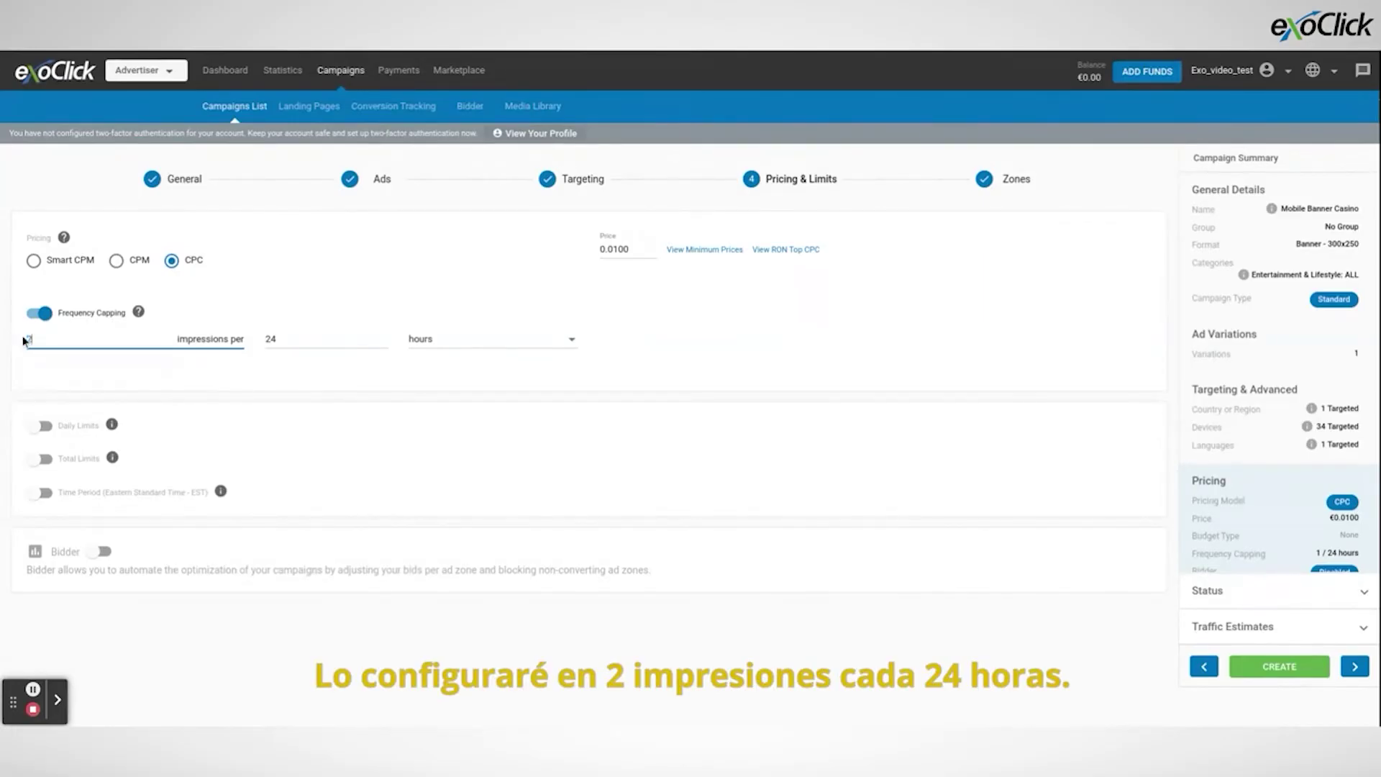
click(659, 370)
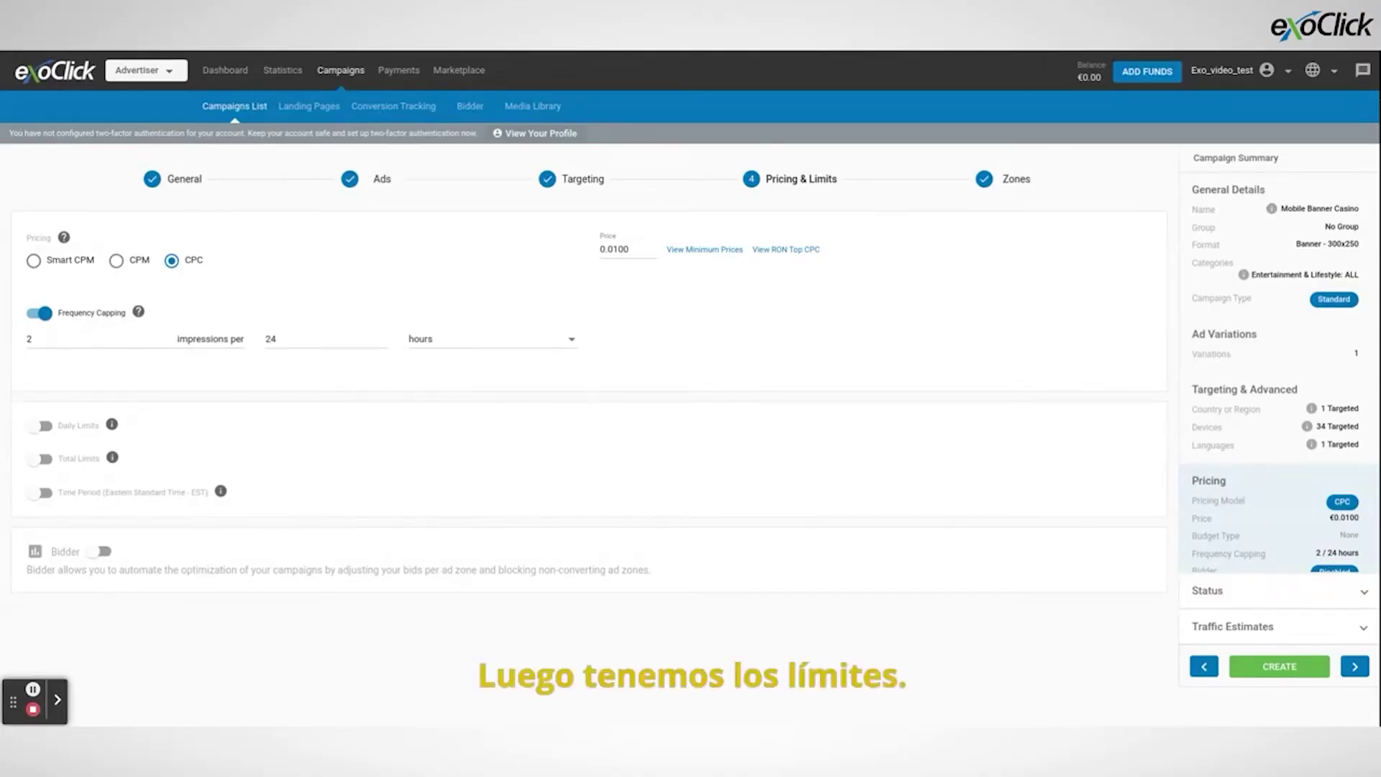
- Enable the daily limits with a daily budget of €50, keeping the total limits off
click(81, 429)
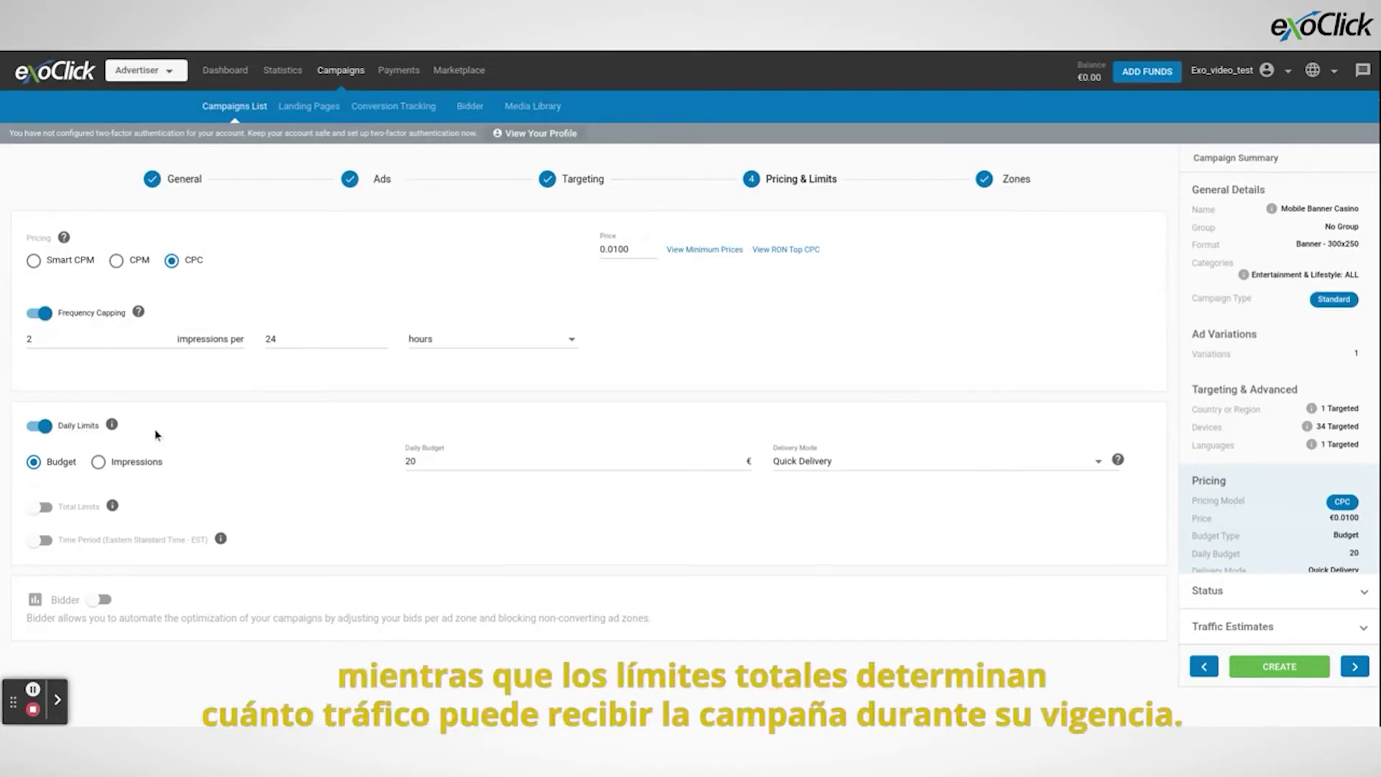
click(56, 511)
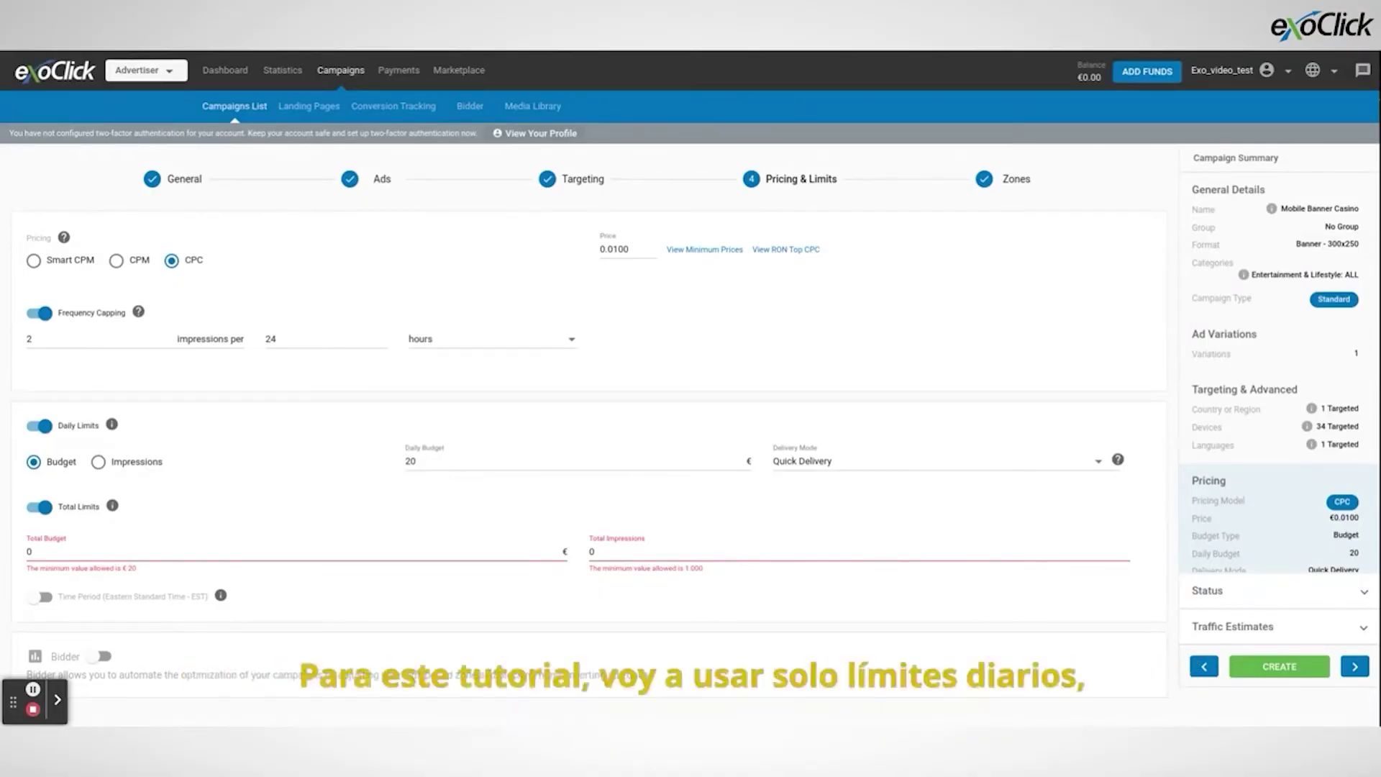
click(51, 509)
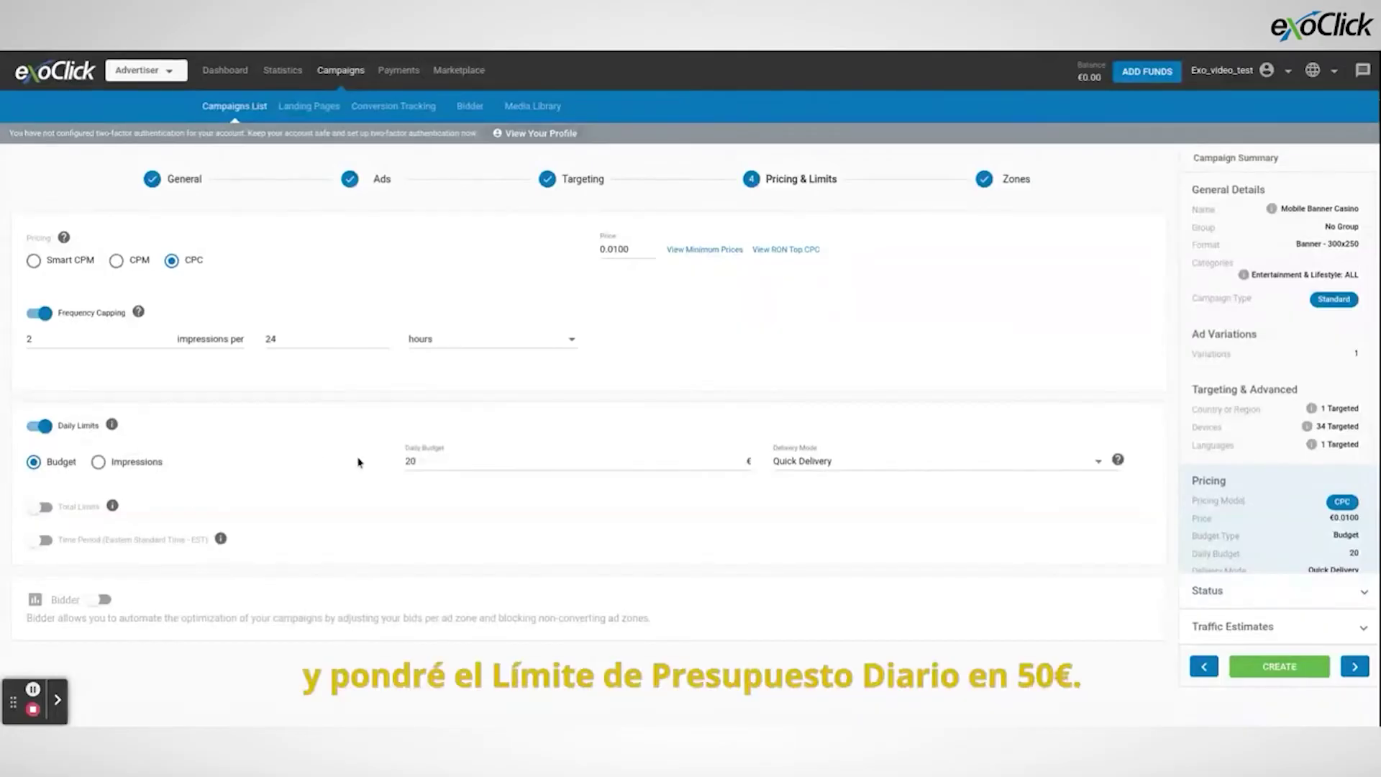
double_click(387, 464)
text(50)
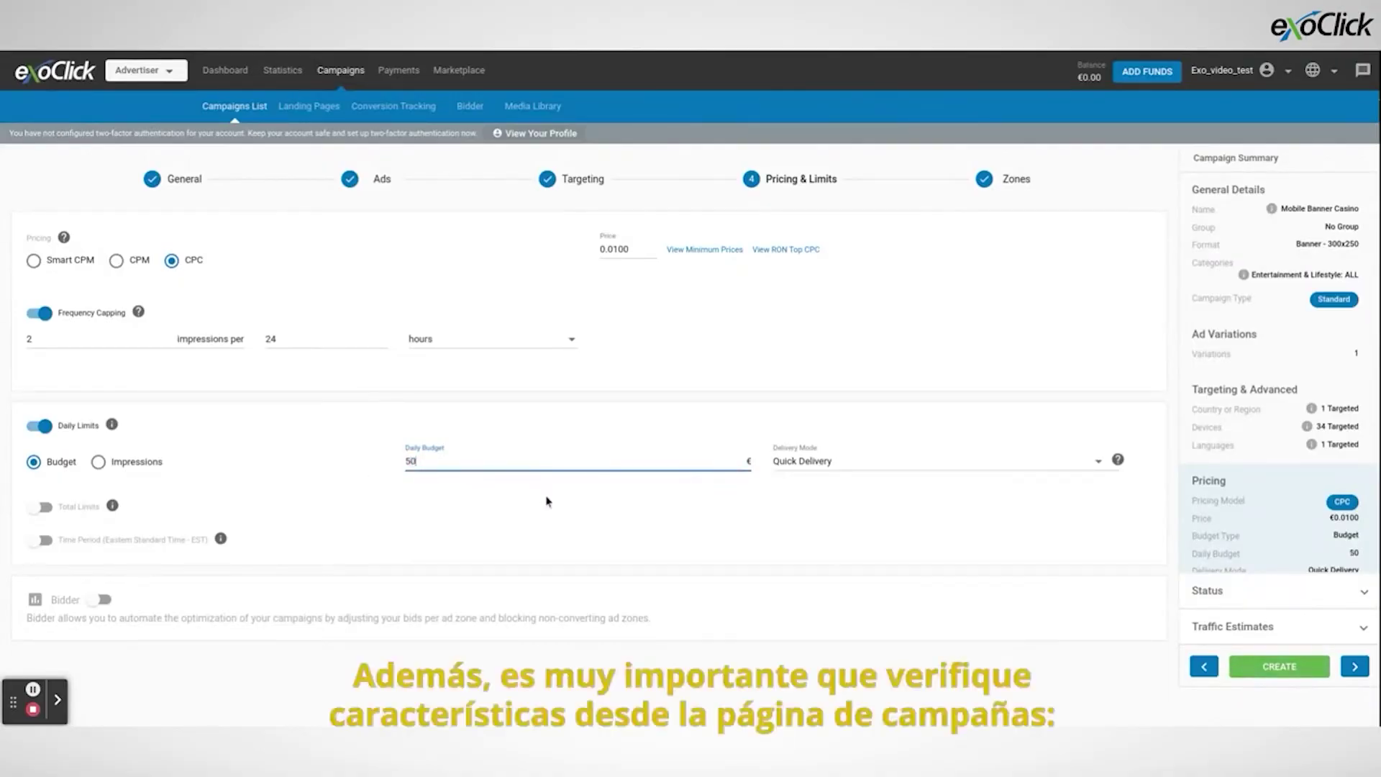
- Refresh the traffic estimates and set the daily budget's delivery mode to Distribute throughout the day
click(1260, 627)
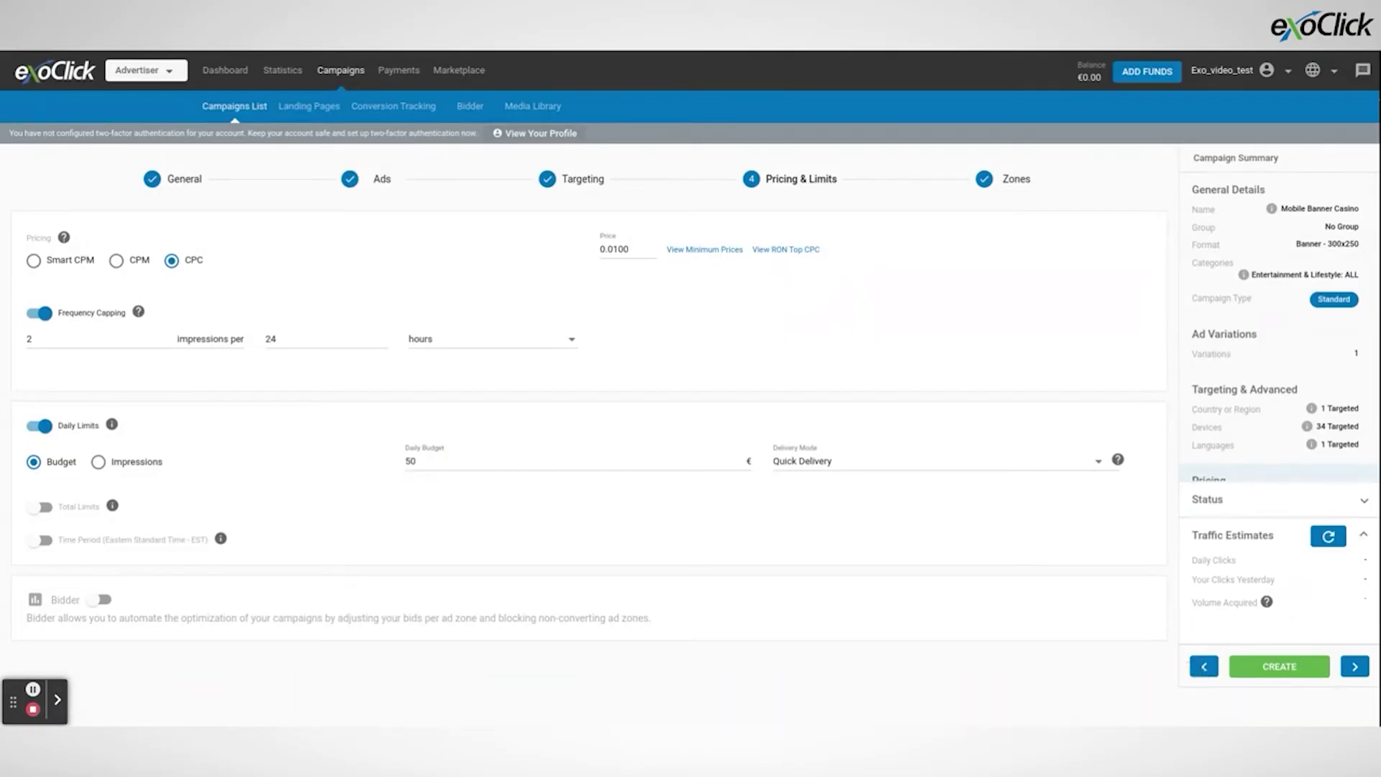
click(1328, 541)
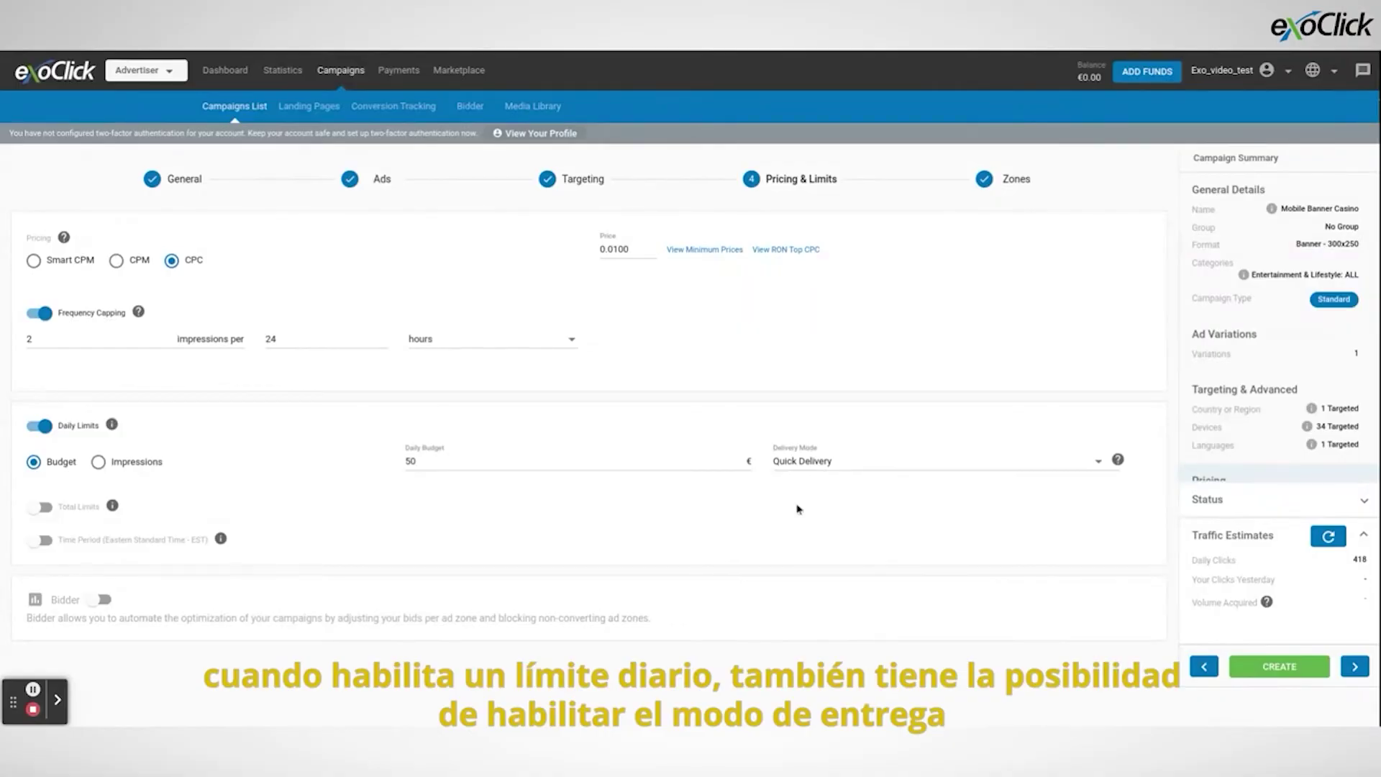
click(847, 464)
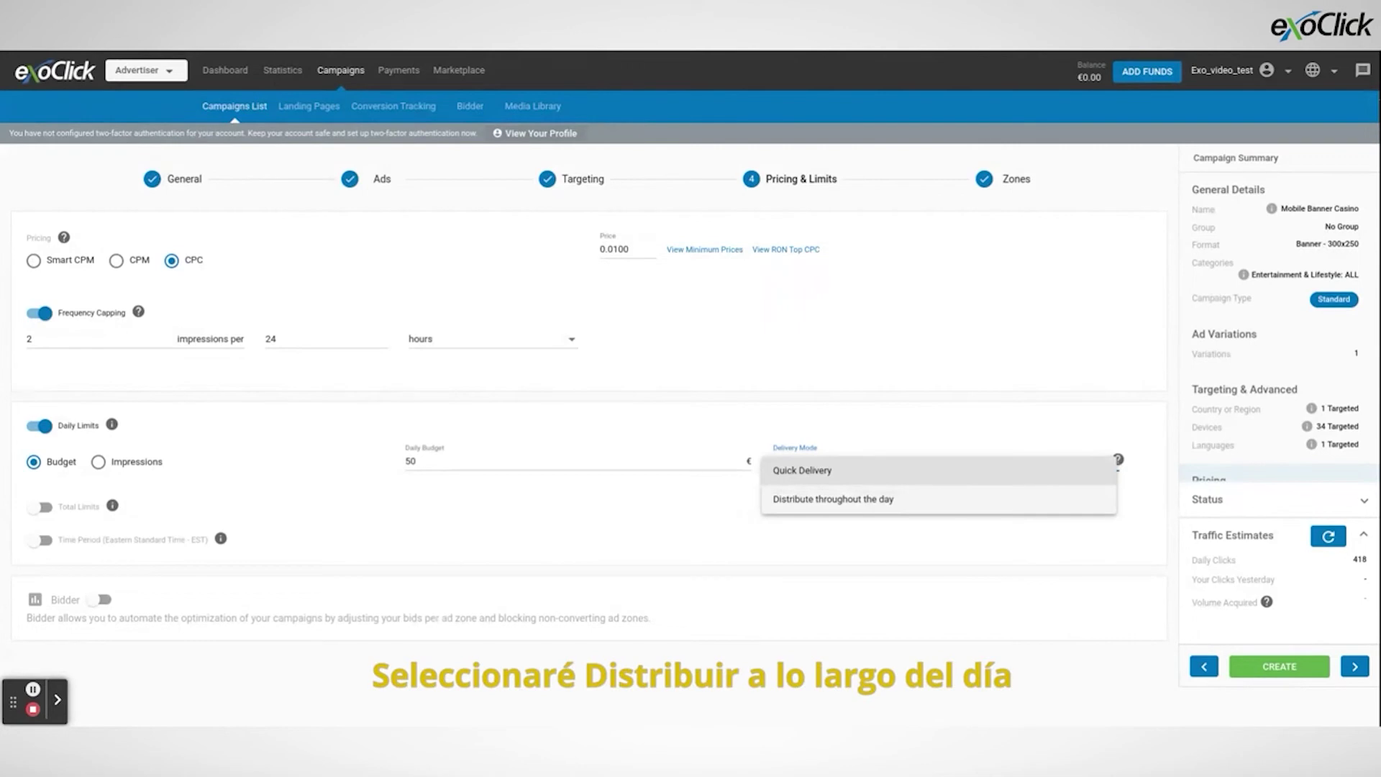
click(905, 500)
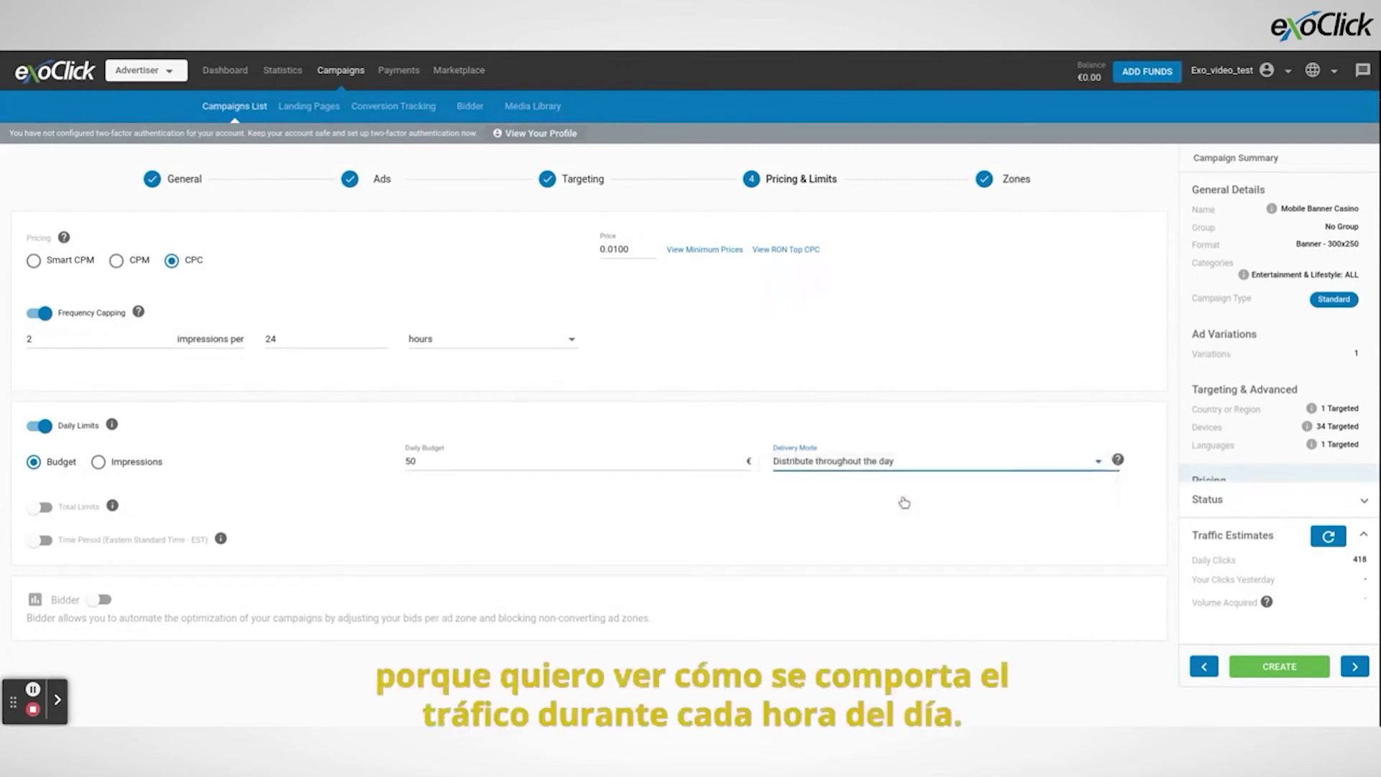
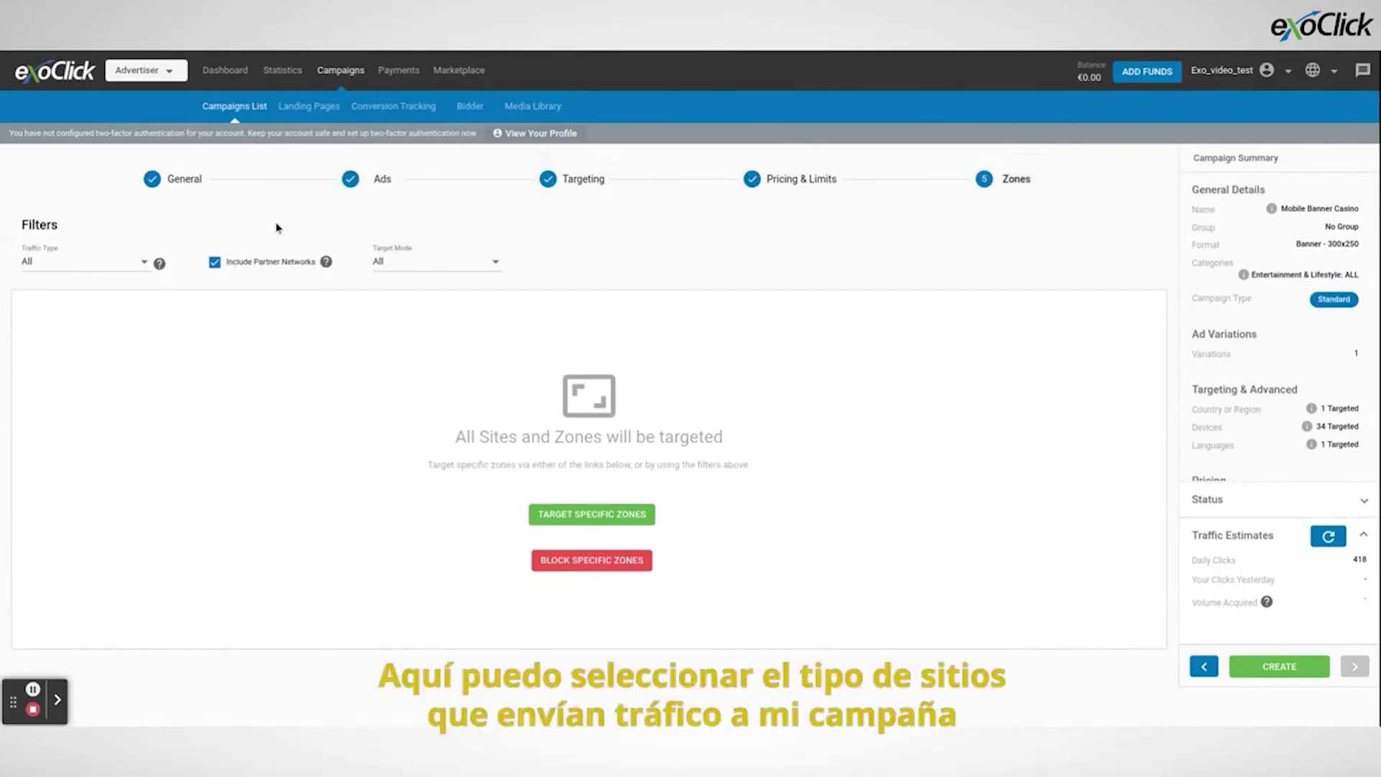
- In the campaign's zones, review the traffic type and target mode options and the explanation of including partner networks
click(141, 264)
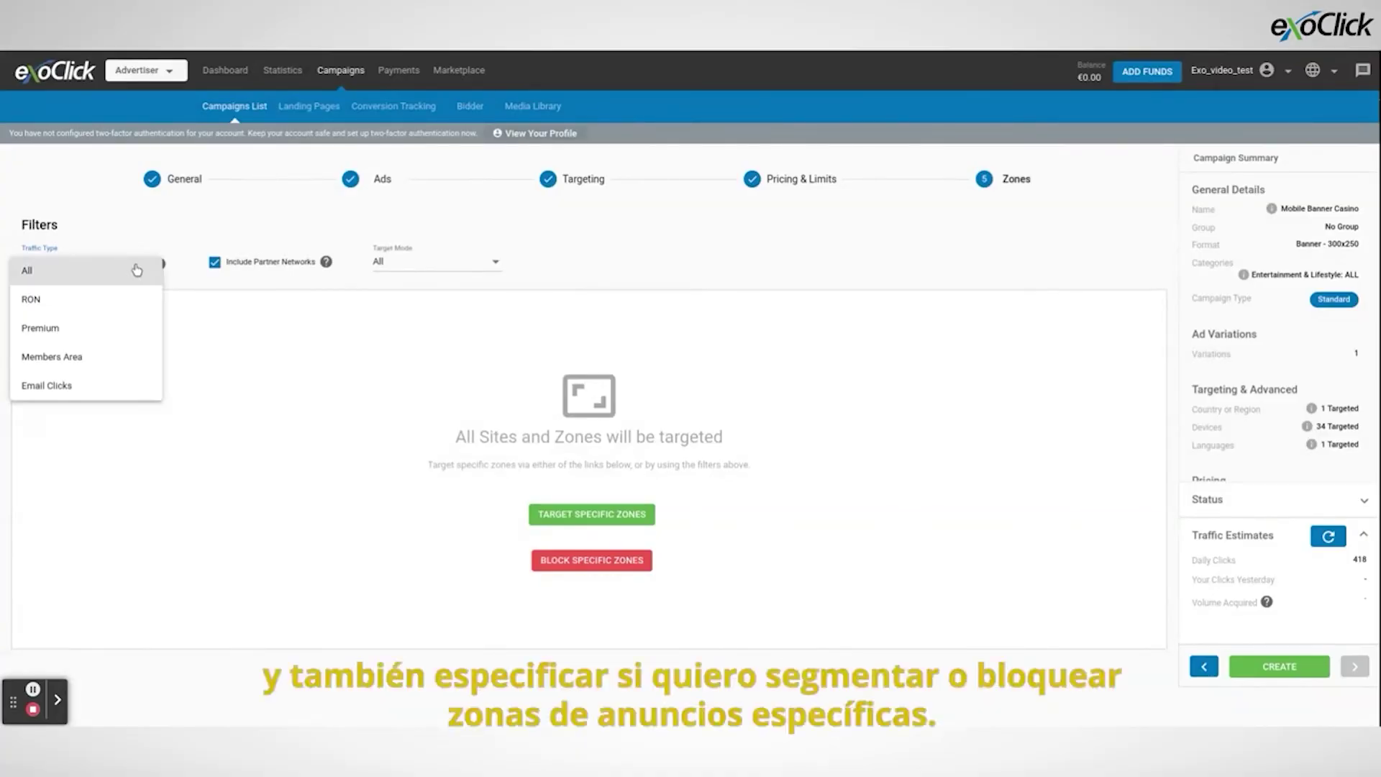
click(200, 228)
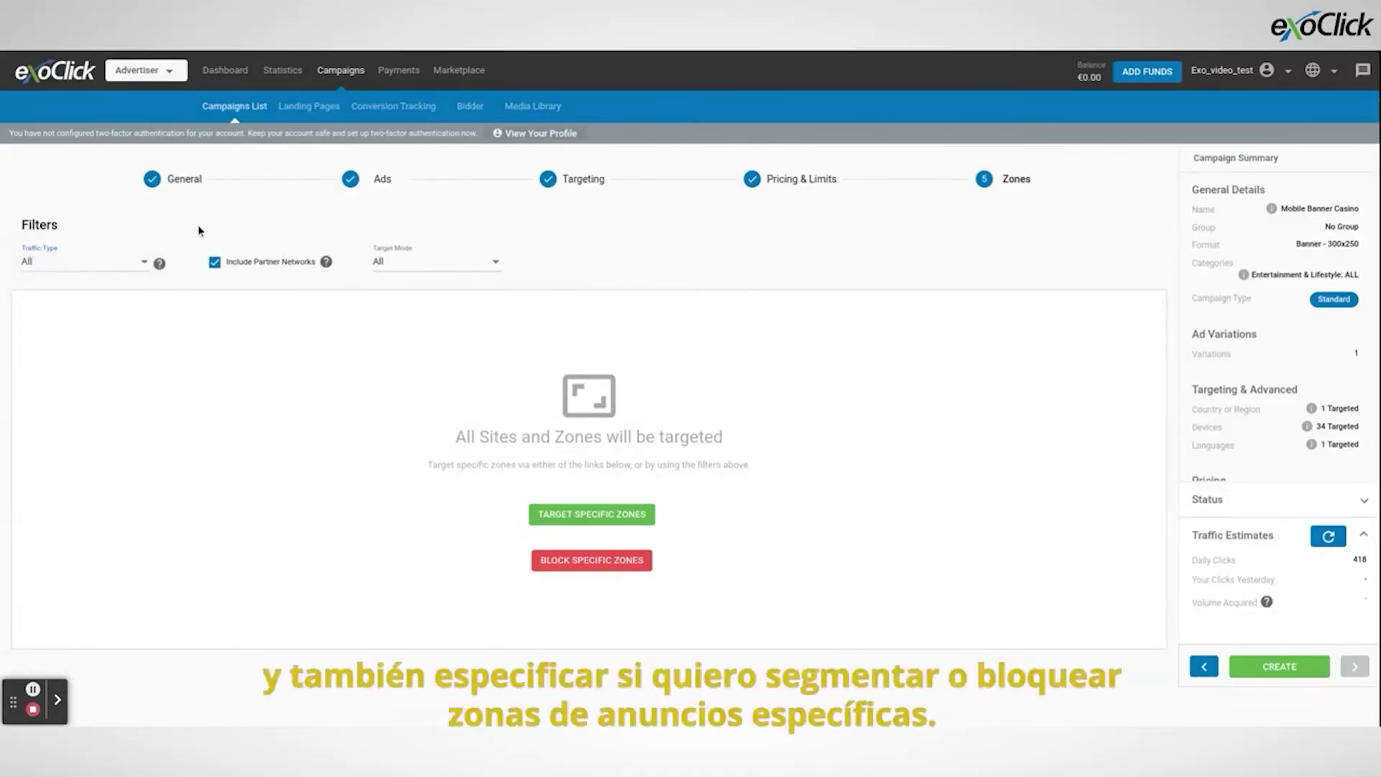
click(390, 261)
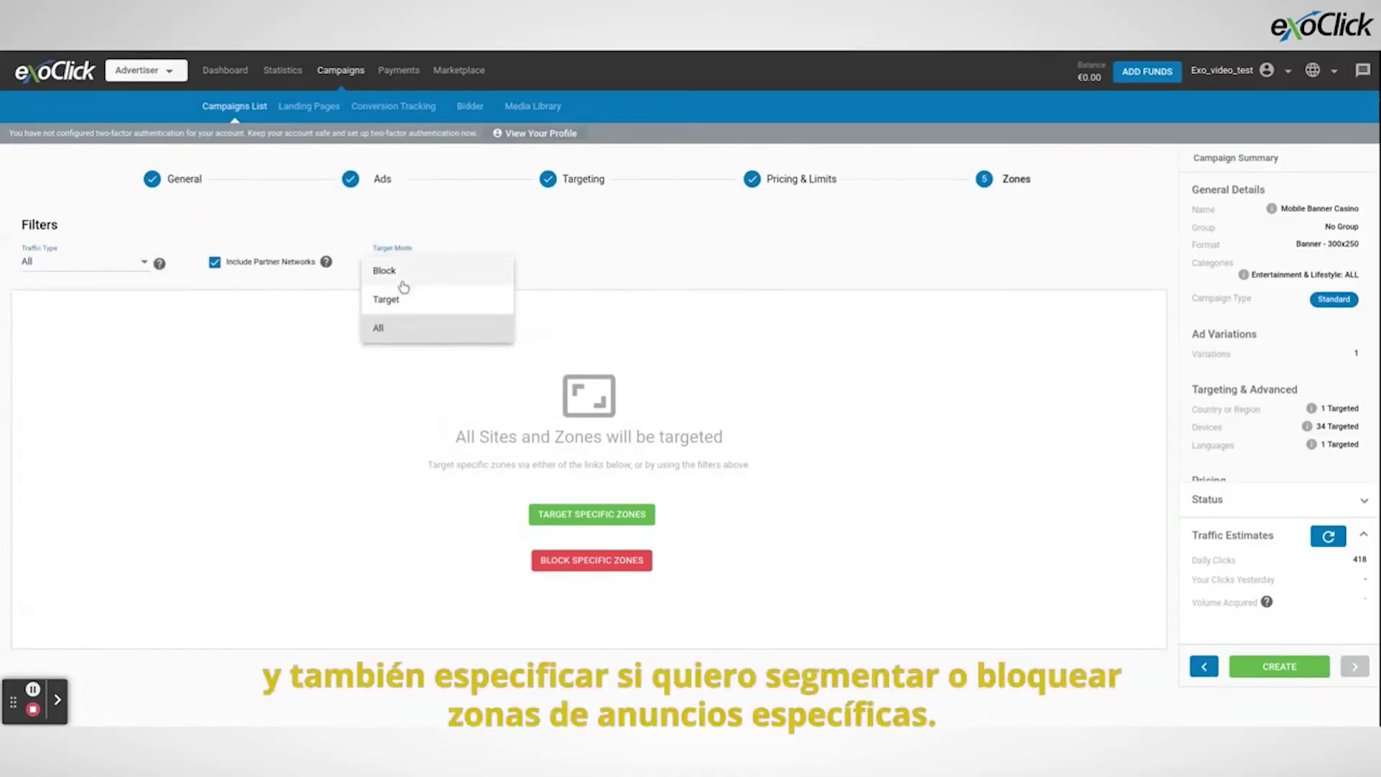
click(277, 234)
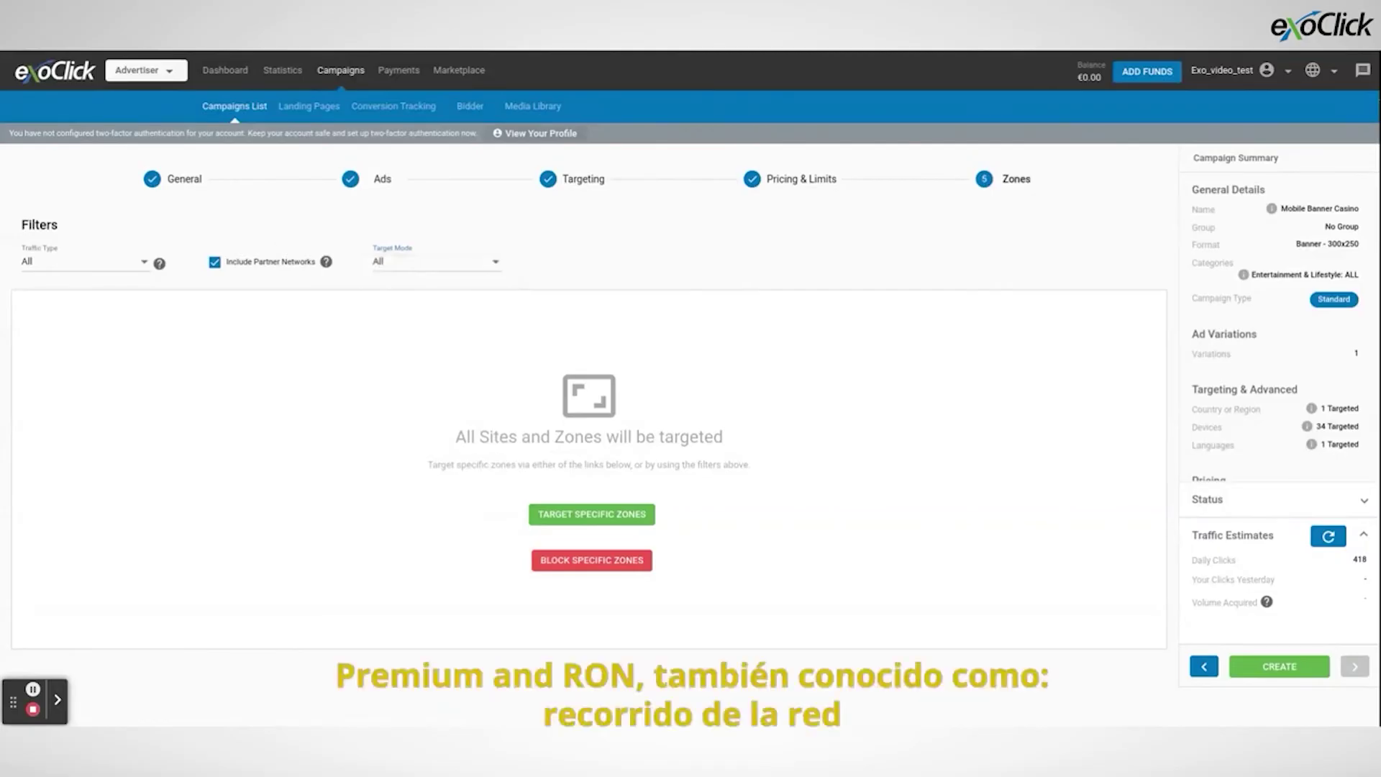
click(134, 255)
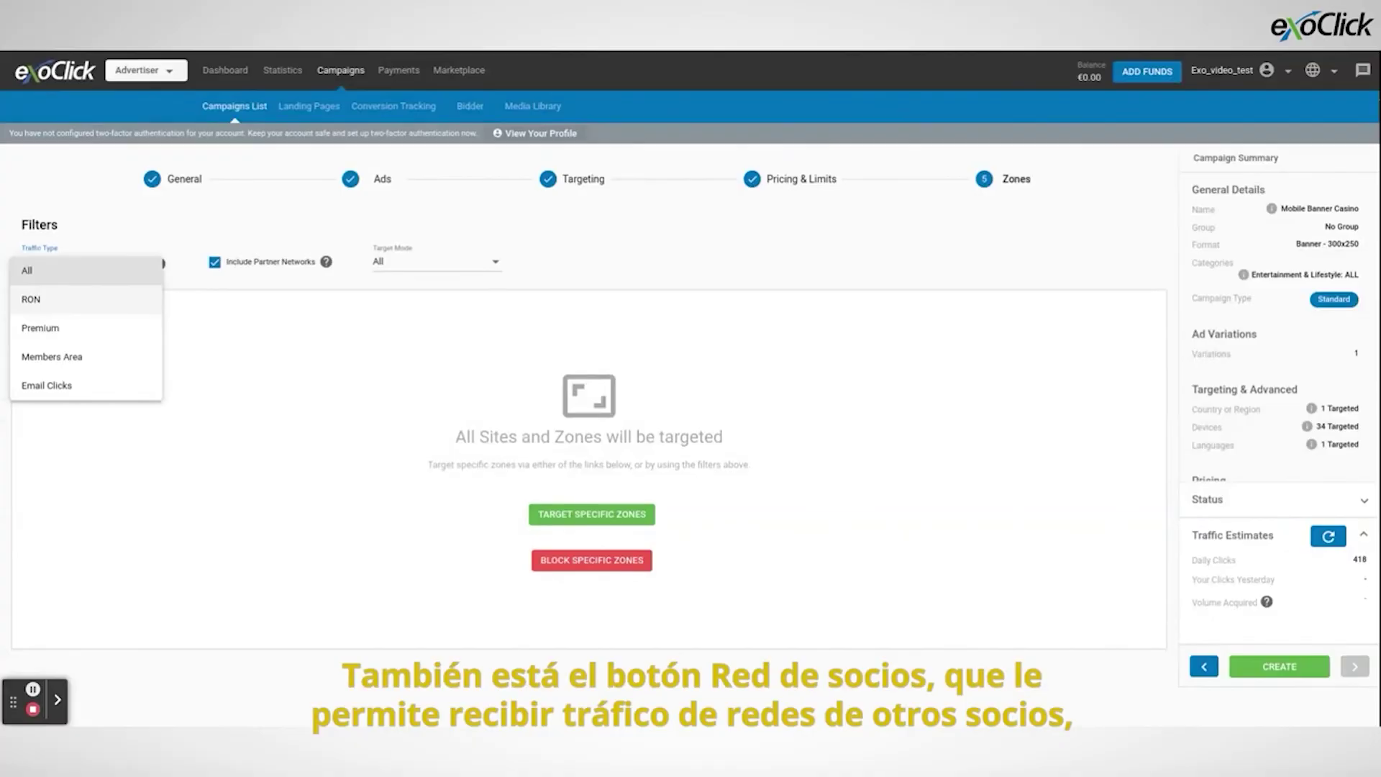
click(209, 311)
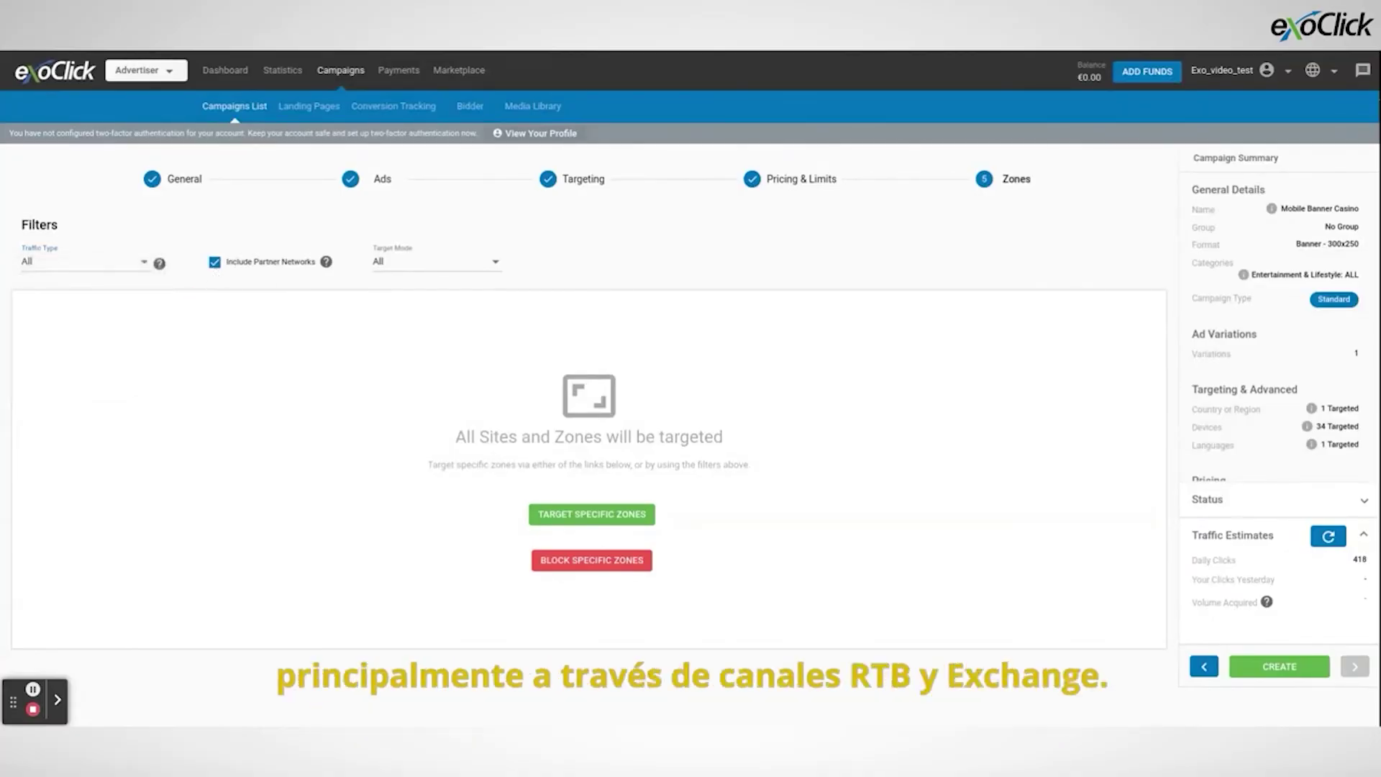
mouse_move(328, 270)
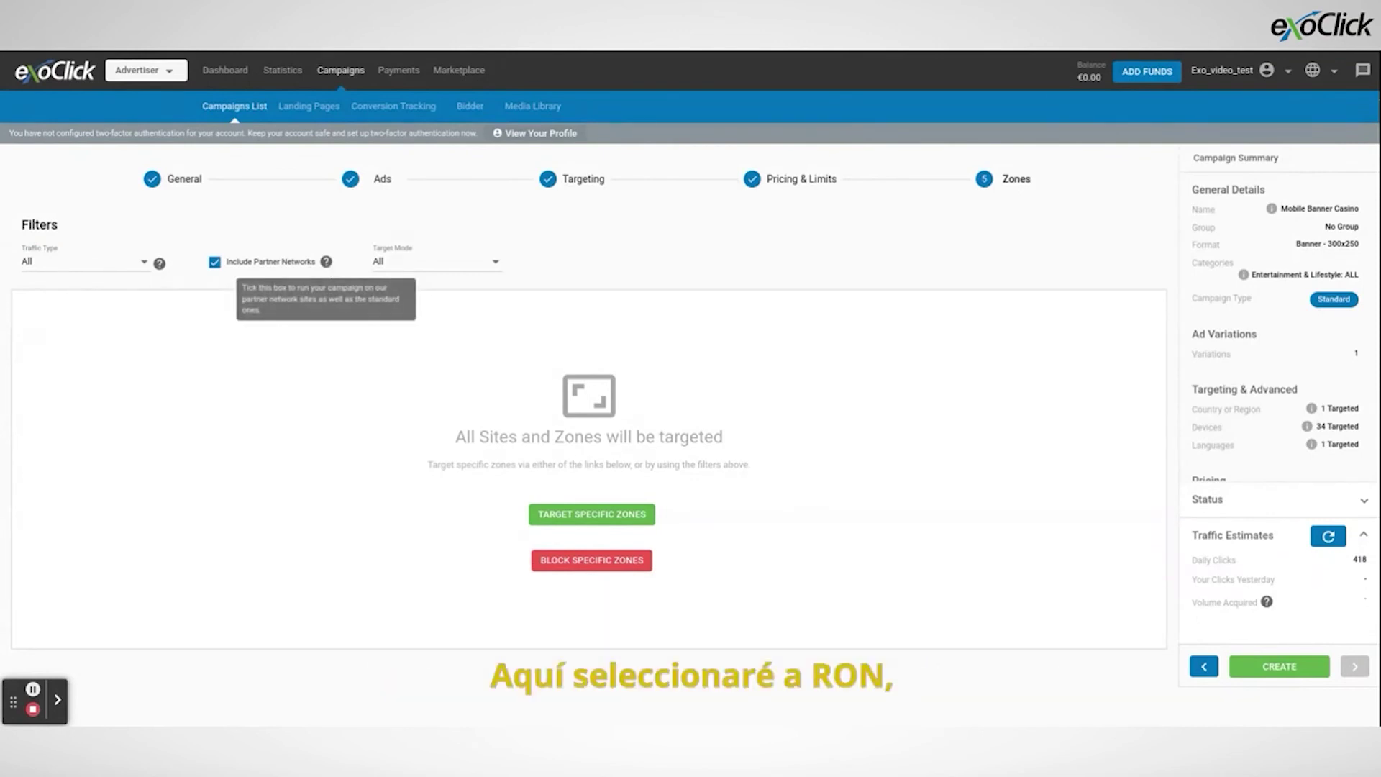
- Set the zones' traffic type to RON and create the campaign
click(131, 261)
click(101, 307)
click(324, 305)
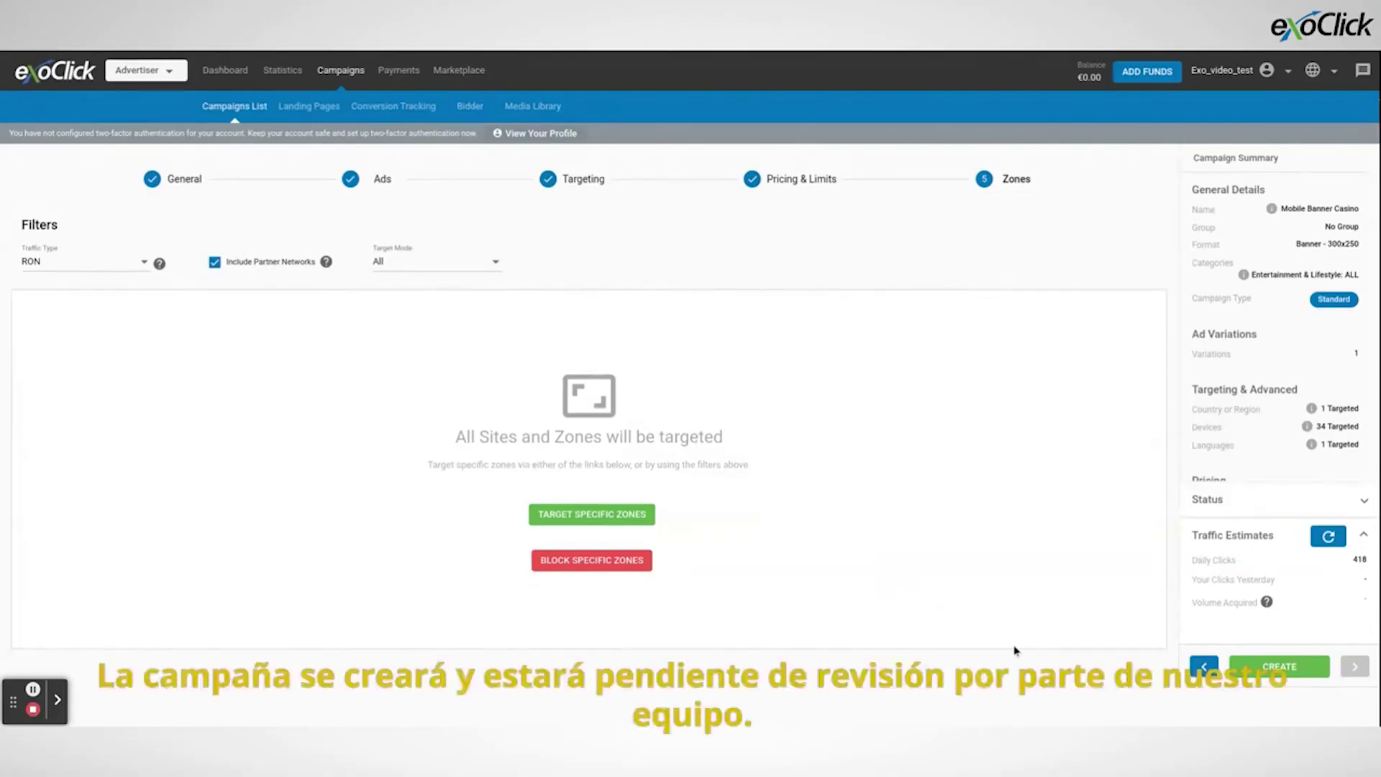
click(1297, 675)
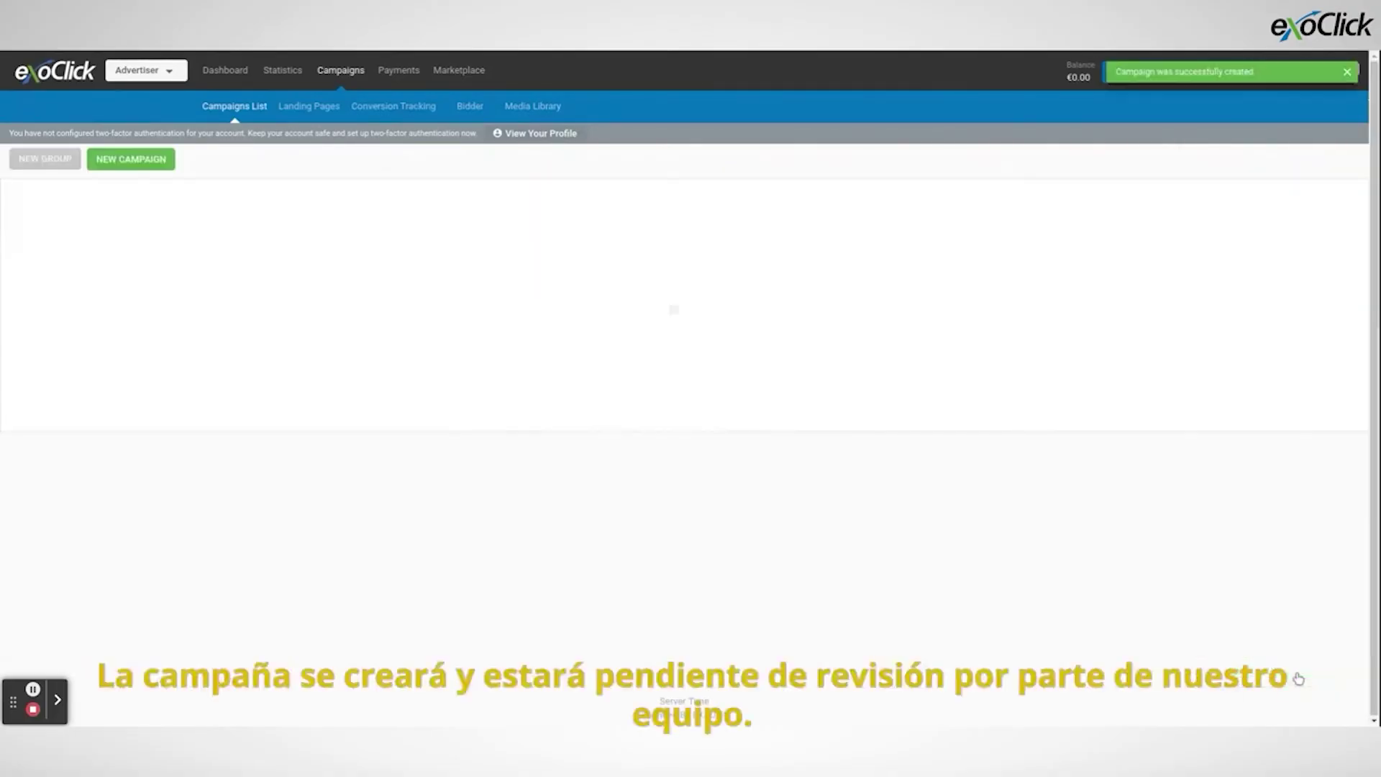